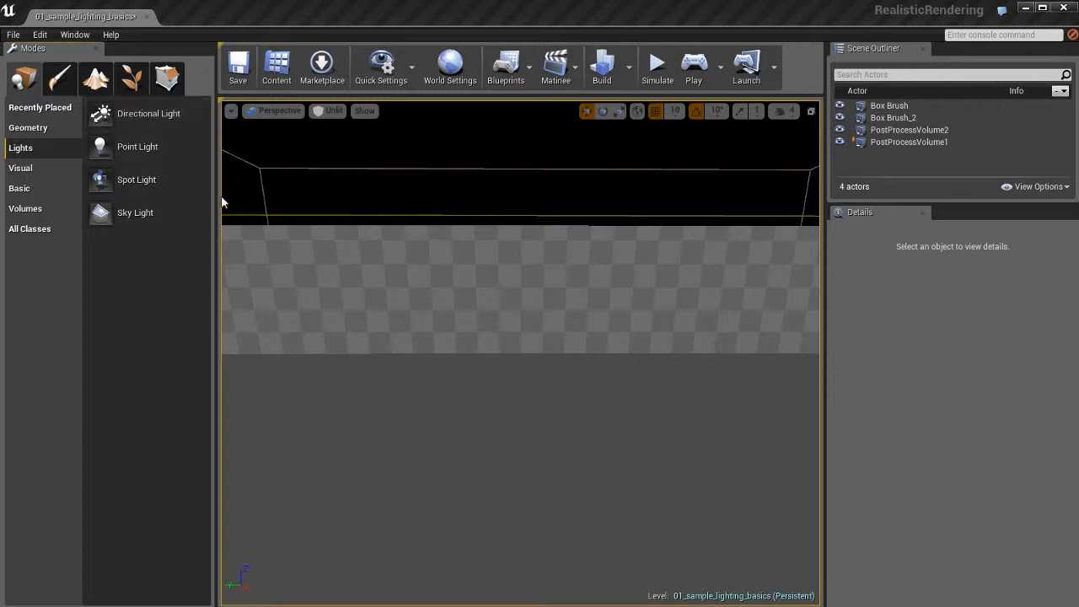
# - Place a directional light over the floor in front of the checkered wall and show the scene in Lit view
pyautogui.moveTo(105, 113); pyautogui.dragTo(516, 418)
pyautogui.keyDown('ctrl'); pyautogui.moveTo(617, 468); pyautogui.dragTo(611, 348); pyautogui.keyUp('ctrl')
pyautogui.hotkey('alt', '4')
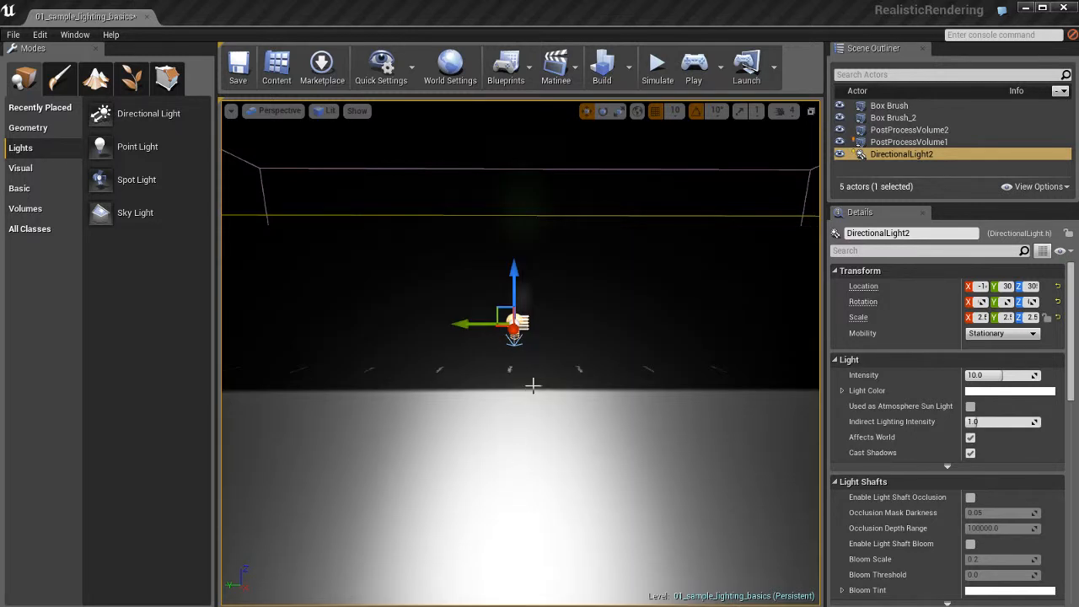
pyautogui.press('f')
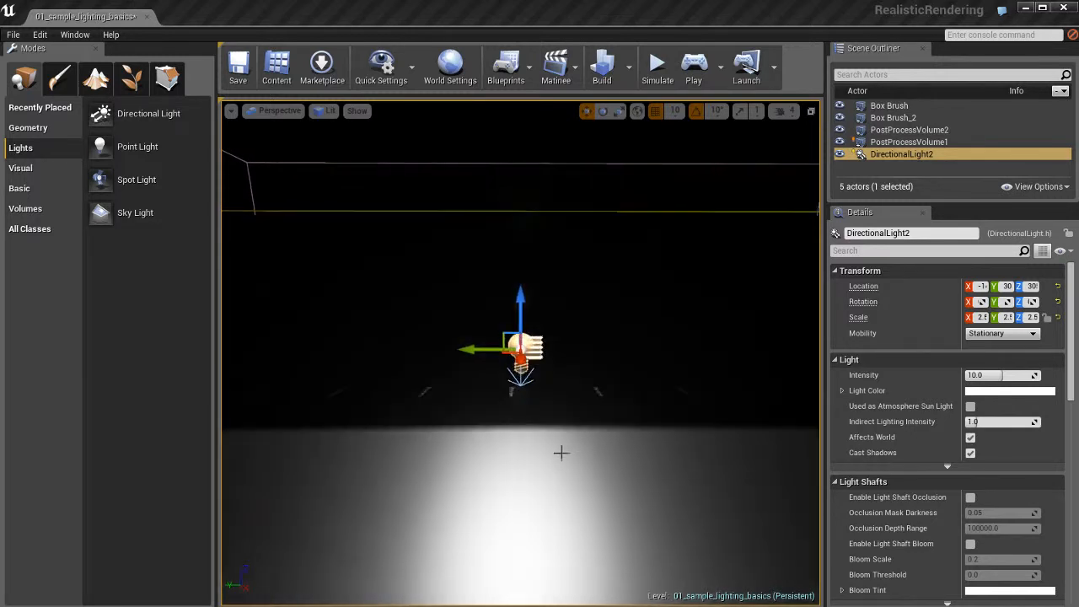
pyautogui.keyDown('alt'); pyautogui.moveTo(483, 446); pyautogui.dragTo(499, 424); pyautogui.keyUp('alt')
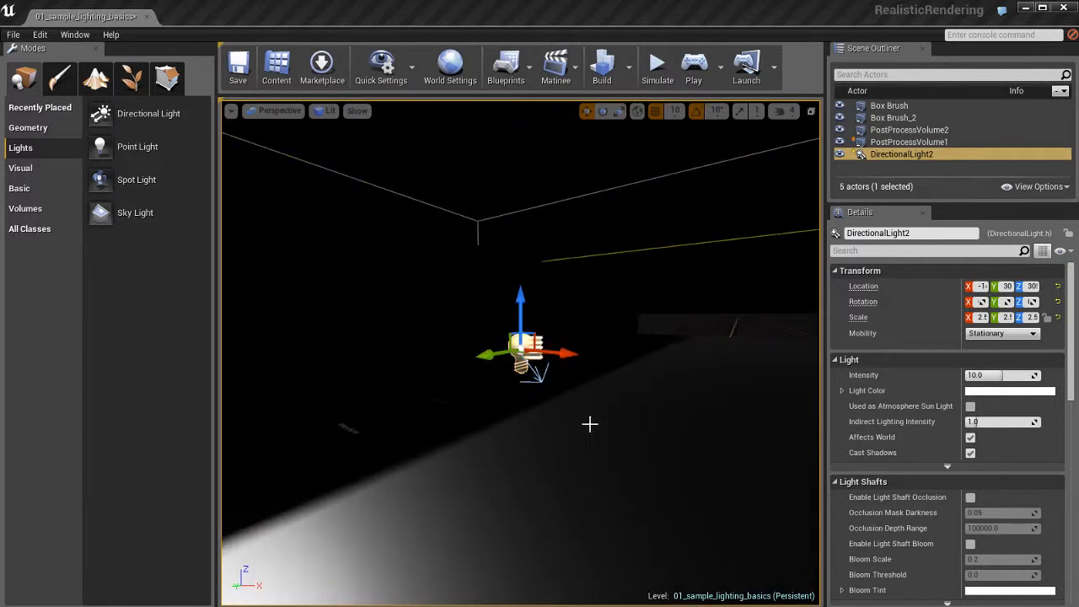
# - Move the directional light higher and slightly sideways above the floor
pyautogui.press('Escape')
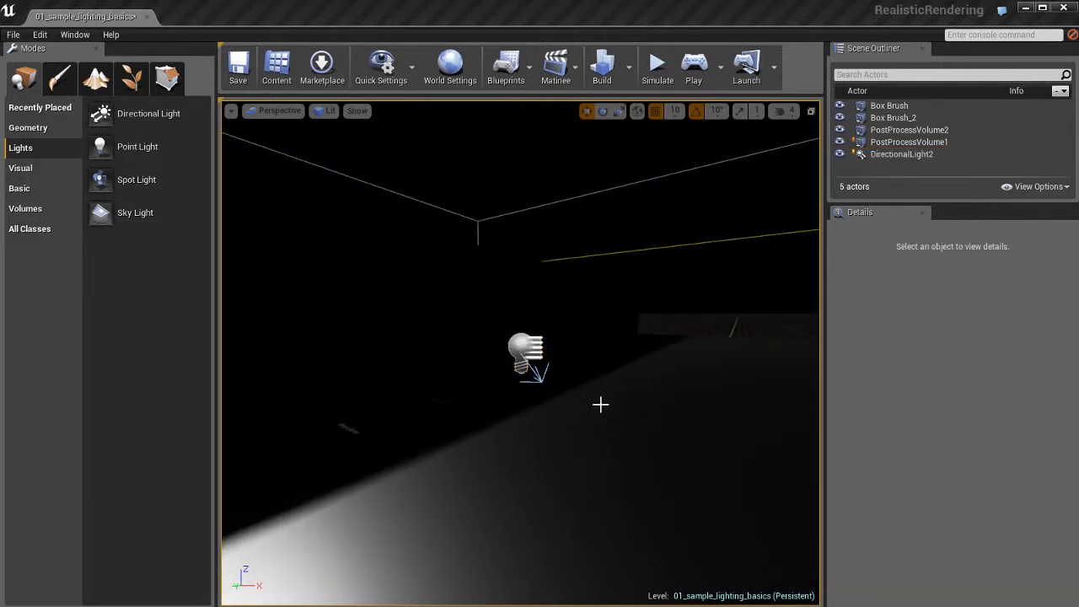
pyautogui.moveTo(600, 404)
pyautogui.keyDown('alt'); pyautogui.mouseDown()
pyautogui.moveTo(506, 429)
pyautogui.moveTo(556, 433)
pyautogui.moveTo(662, 411)
pyautogui.moveTo(581, 414)
pyautogui.moveTo(595, 408)
pyautogui.mouseUp(); pyautogui.keyUp('alt')
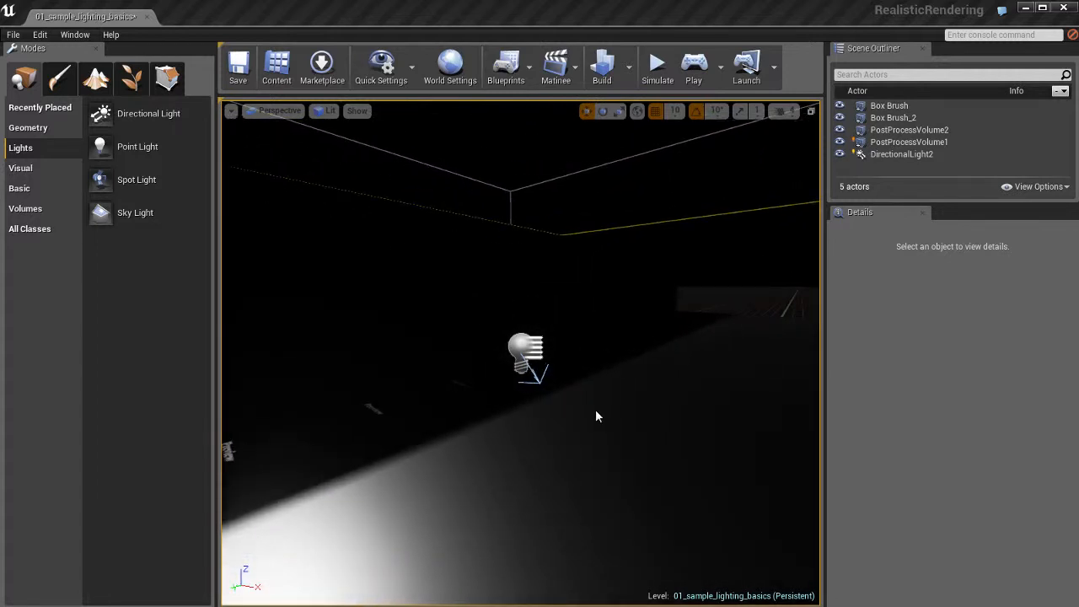
pyautogui.click(526, 352)
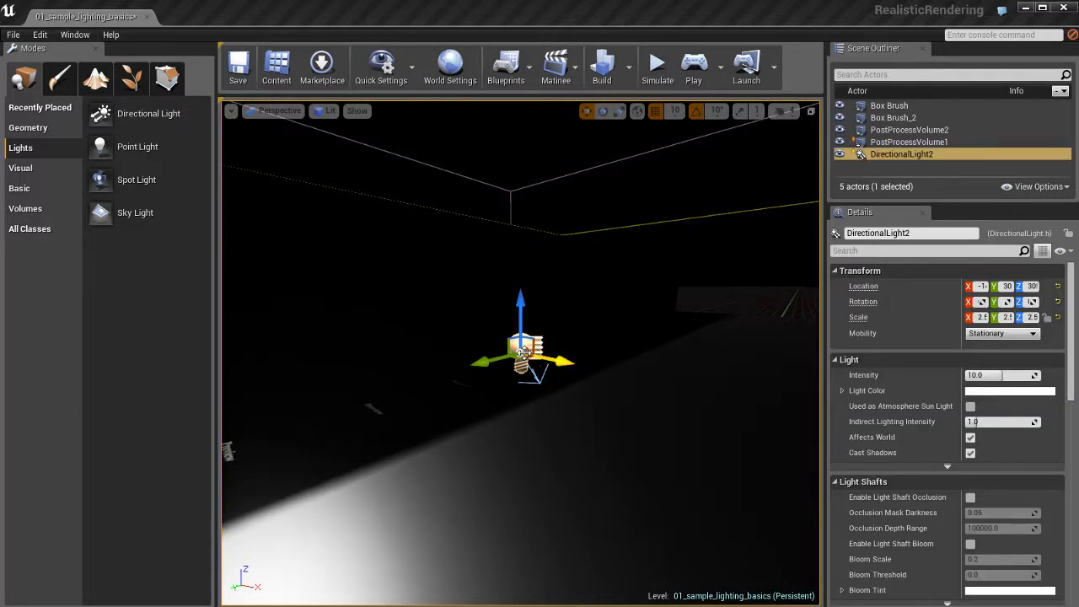
pyautogui.moveTo(520, 349); pyautogui.dragTo(618, 424)
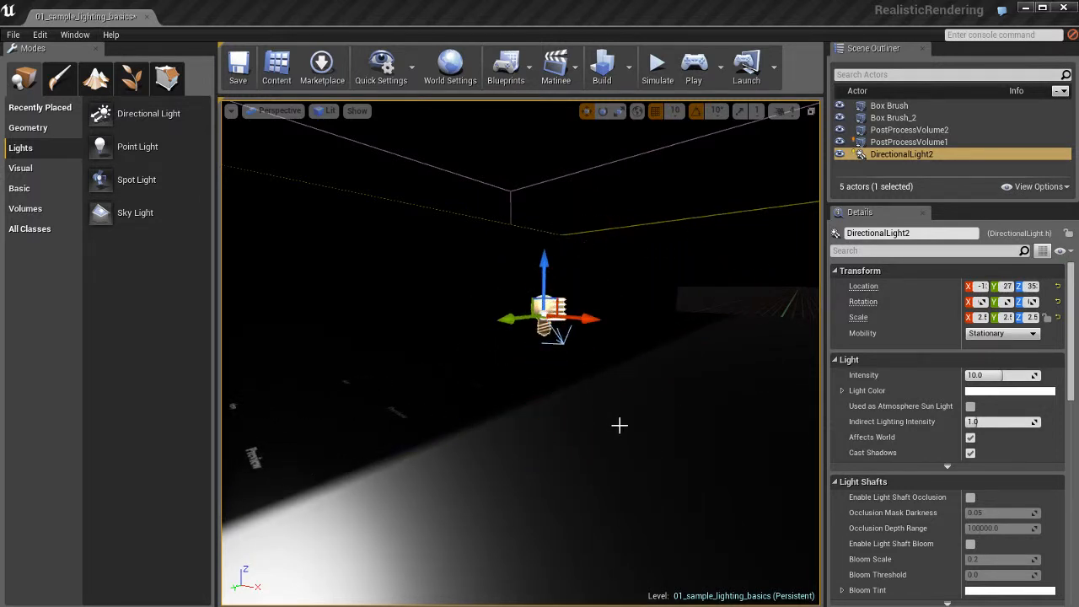
# - Try rotating the directional light towards the checkered wall, and undo the rotation
pyautogui.press('e')
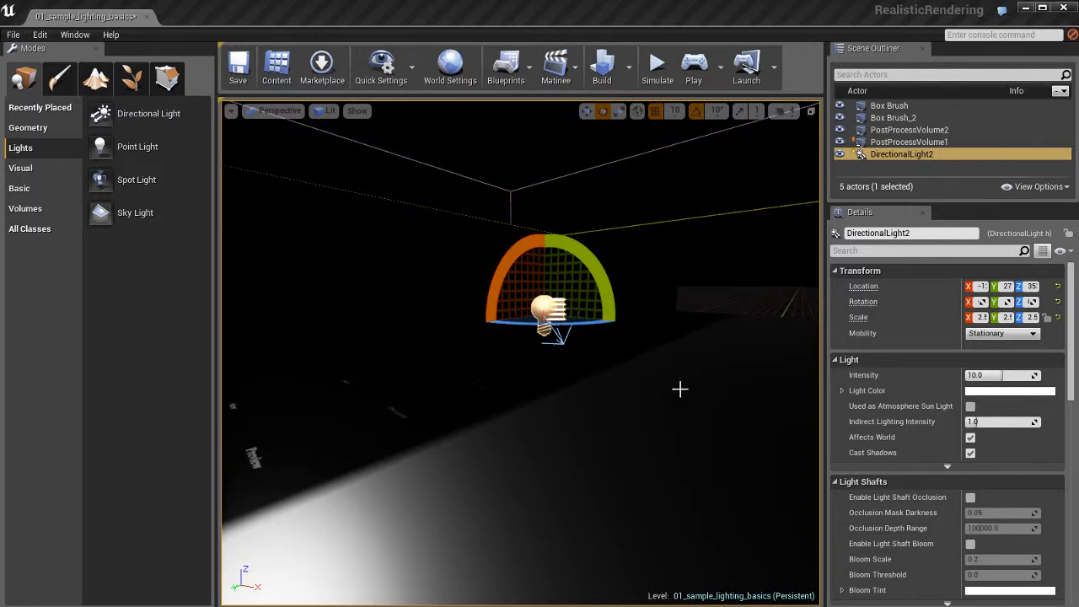
pyautogui.moveTo(639, 446); pyautogui.dragTo(631, 424)
pyautogui.moveTo(260, 396); pyautogui.dragTo(522, 443)
pyautogui.moveTo(661, 430)
pyautogui.mouseDown()
pyautogui.moveTo(532, 424)
pyautogui.moveTo(659, 433)
pyautogui.mouseUp()
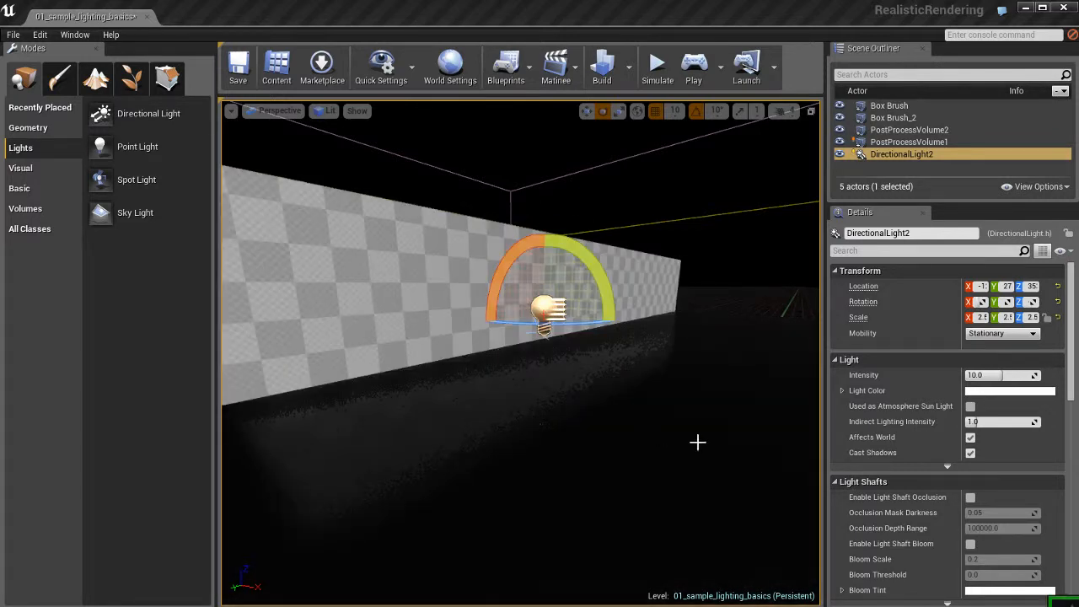
pyautogui.hotkey('ctrl', 'z')
pyautogui.hotkey('ctrl', 'z')
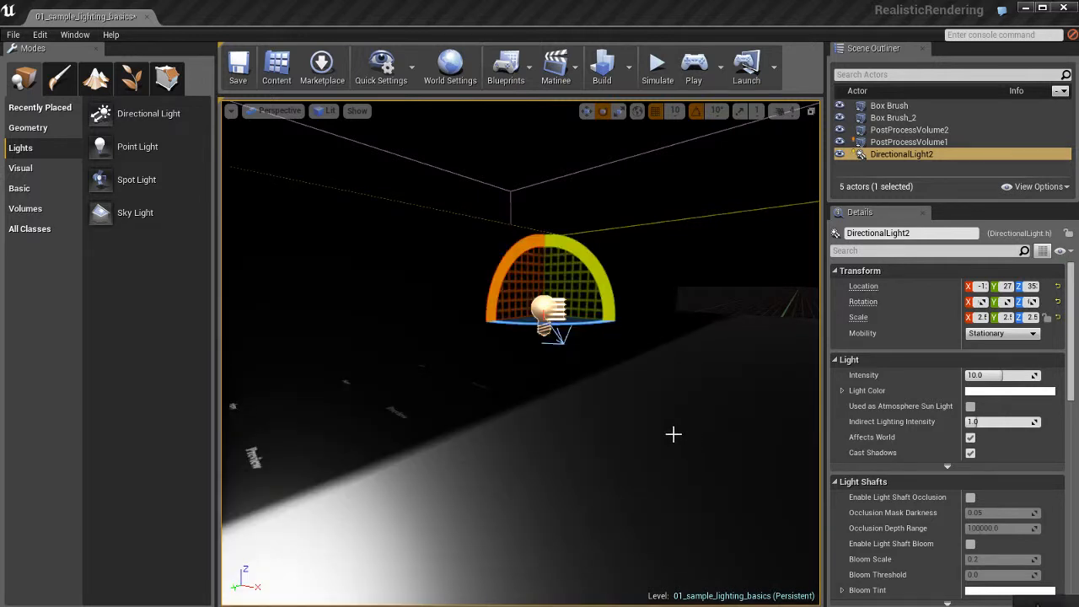
# - Lock the viewport to DirectionalLight2 so the view follows the light's position and orientation
pyautogui.press('f')
pyautogui.keyDown('alt'); pyautogui.moveTo(651, 424); pyautogui.dragTo(604, 437); pyautogui.keyUp('alt')
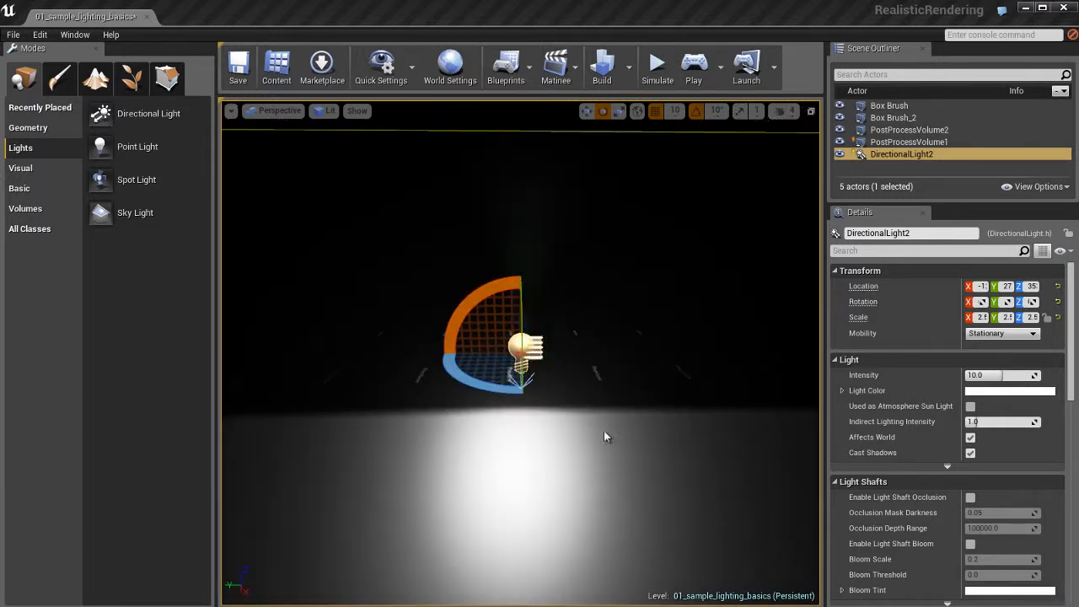
pyautogui.click(231, 112)
pyautogui.moveTo(253, 255)
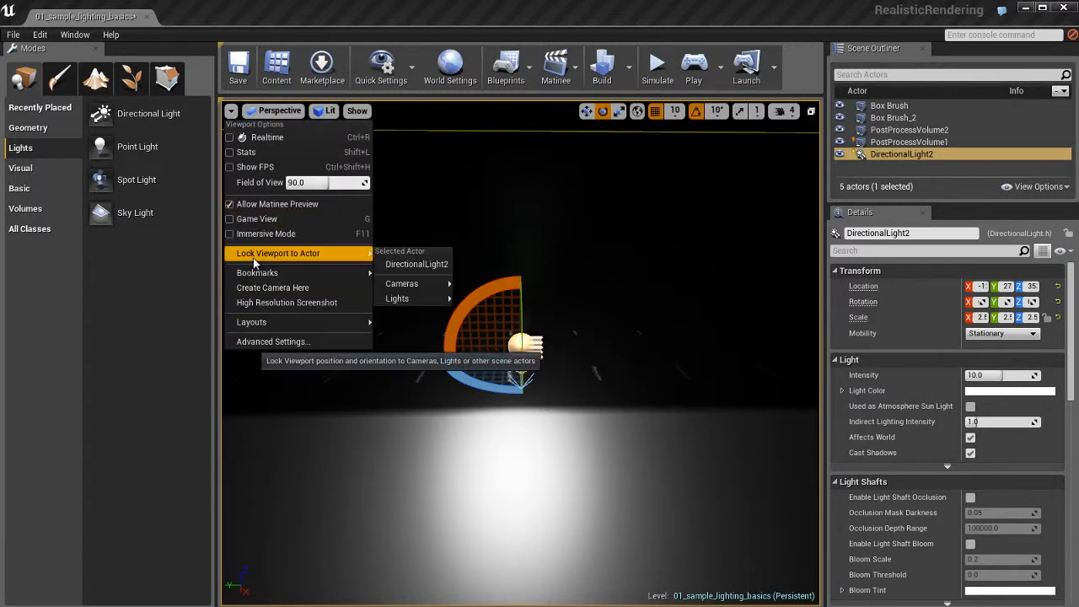
pyautogui.click(416, 264)
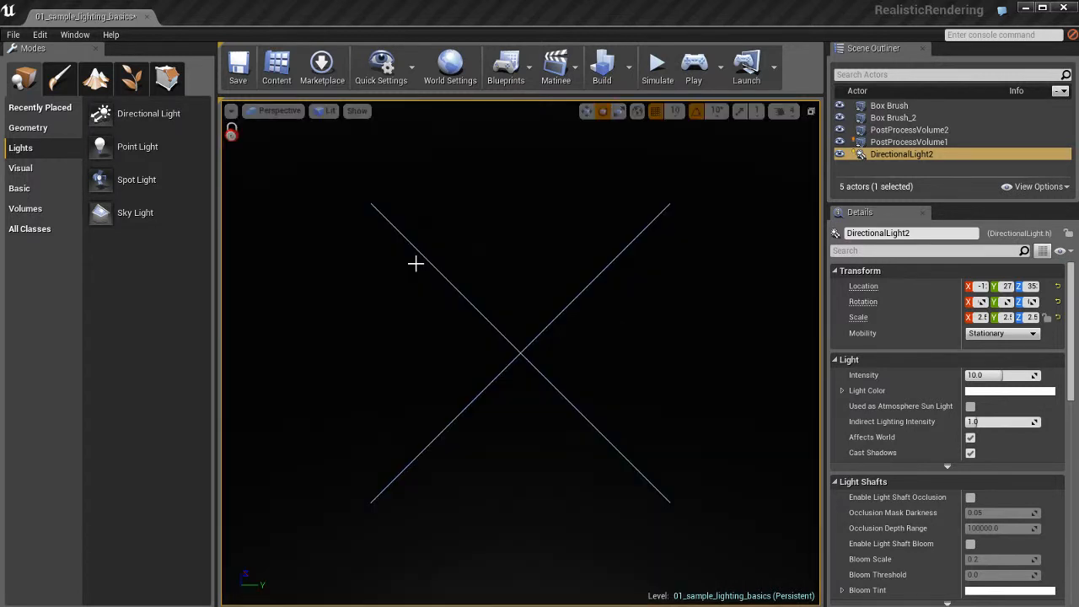
# - Steer the locked view back and around until the directional light shines onto the checkered wall
pyautogui.moveTo(615, 344); pyautogui.dragTo(1070, 337, button='right')
pyautogui.press('s')
pyautogui.moveTo(520, 353); pyautogui.dragTo(497, 319, button='right')
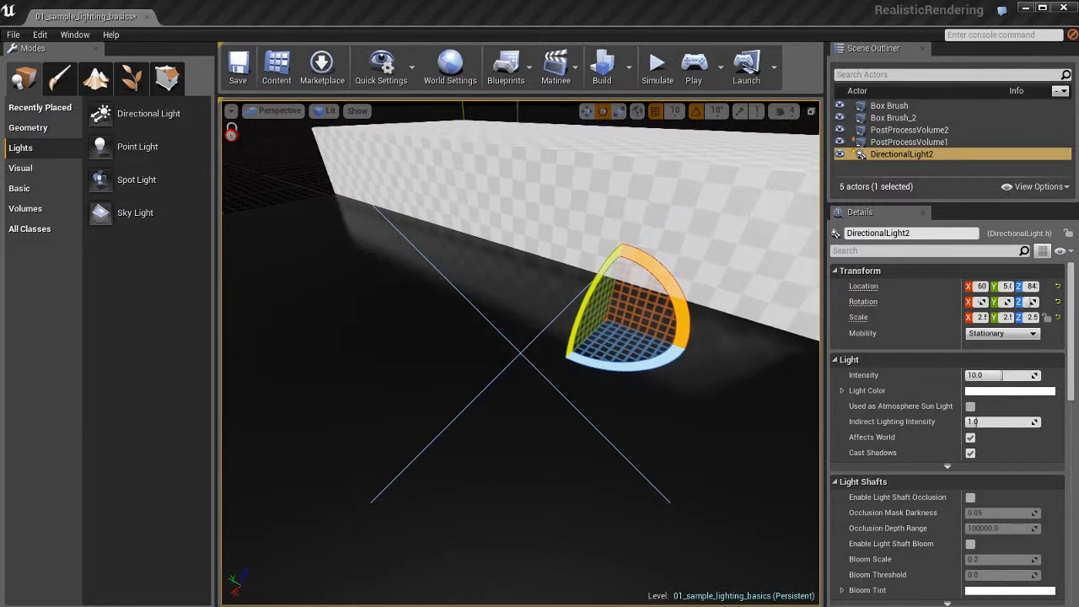
# - Deselect the directional light and unlock the viewport from it
pyautogui.press('Escape')
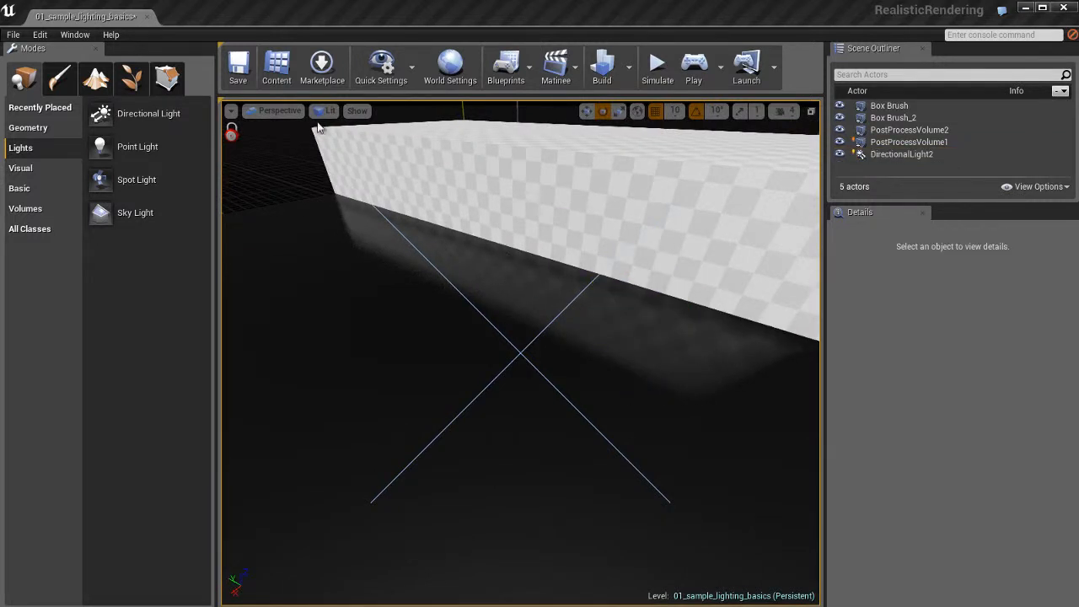
pyautogui.click(230, 110)
pyautogui.moveTo(264, 254)
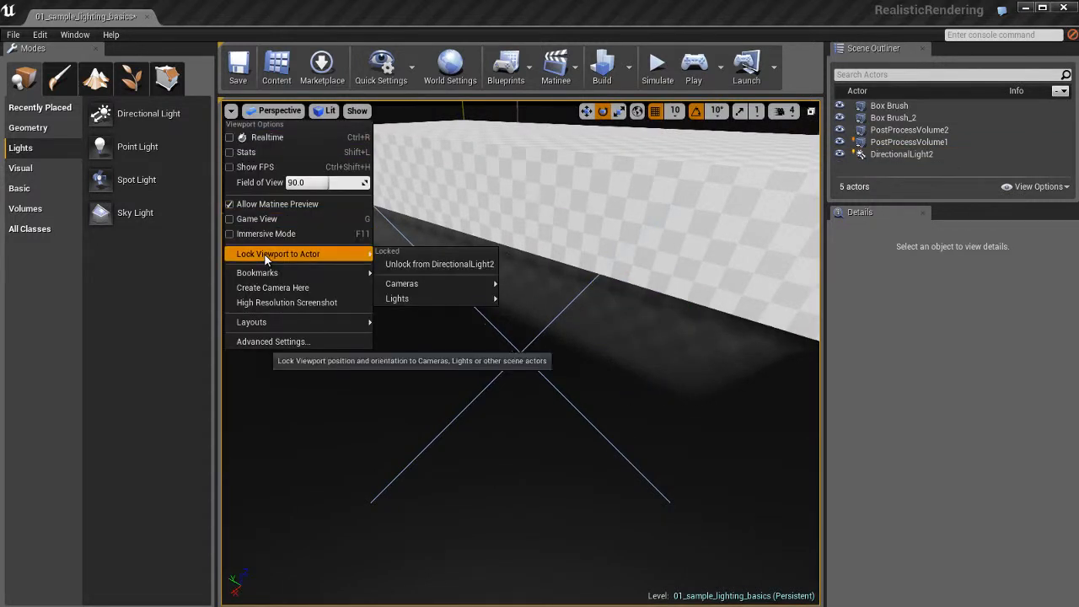
pyautogui.click(427, 266)
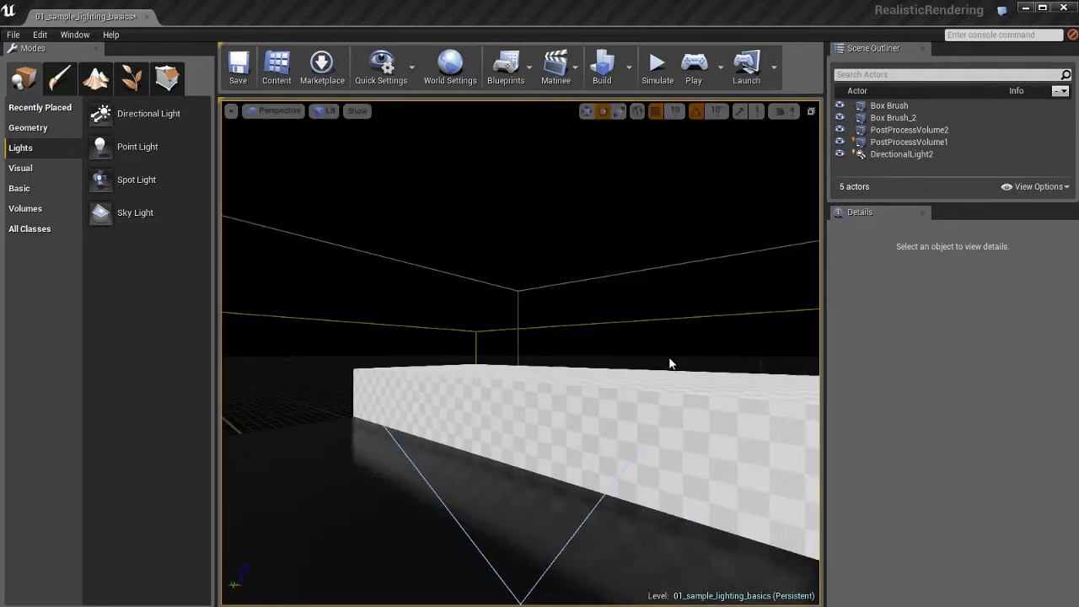
pyautogui.hotkey('ctrl', 'z')
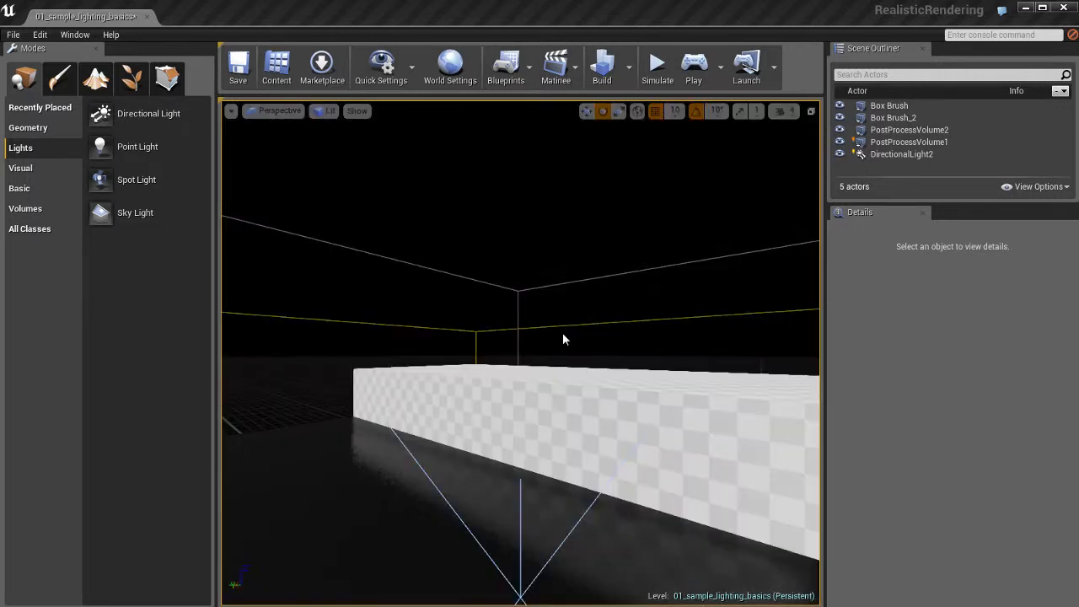
# - Examine from several angles how the aimed directional light illuminates the checkered wall and the floor
pyautogui.moveTo(529, 318); pyautogui.dragTo(801, 410, button='right')
pyautogui.press('s')
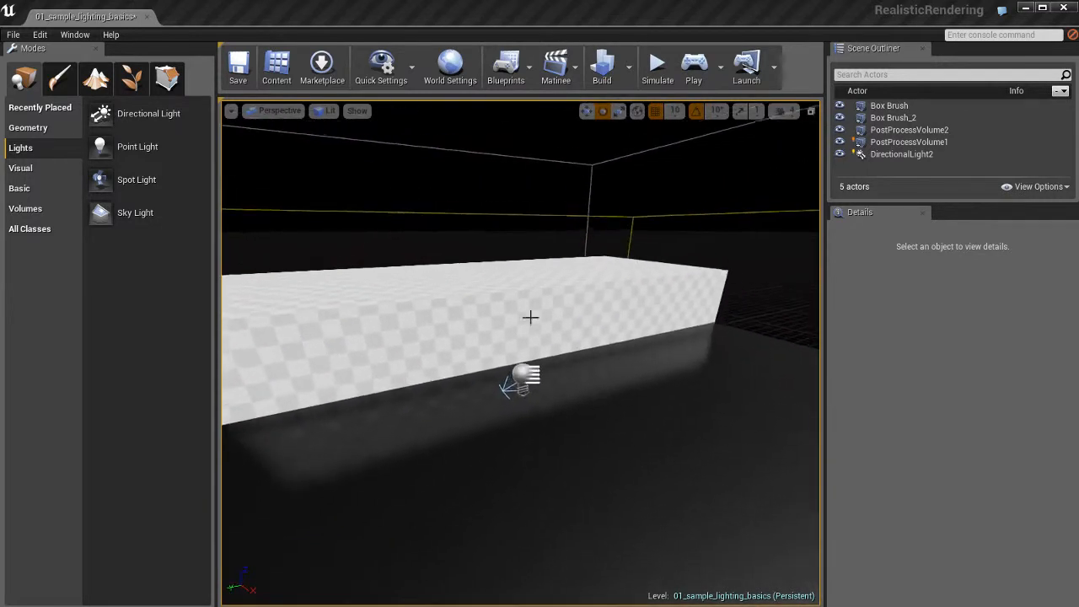
pyautogui.click(524, 376)
pyautogui.press('f')
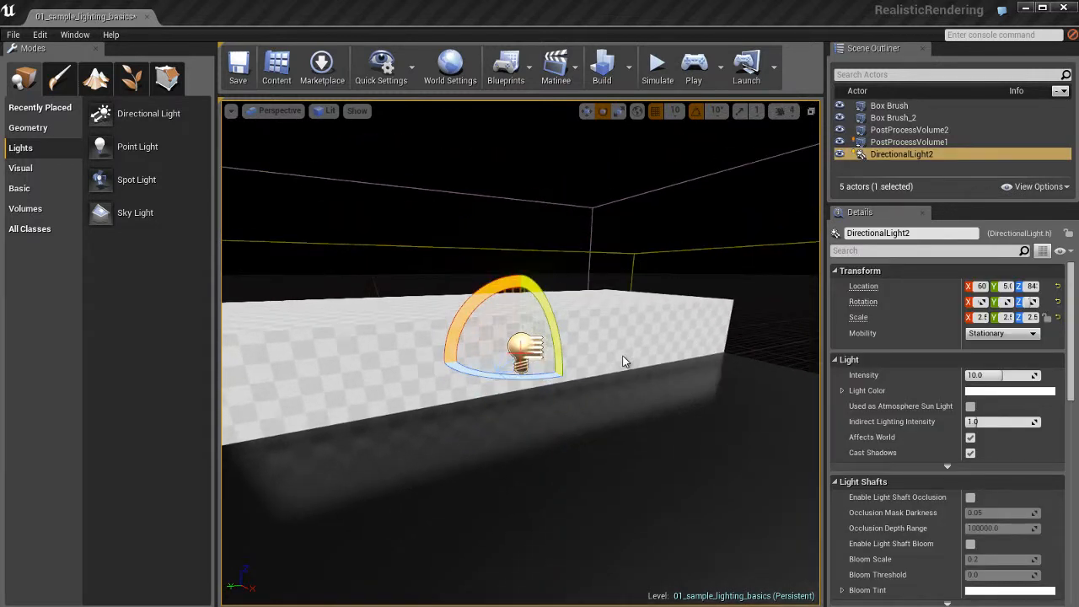
pyautogui.press('Escape')
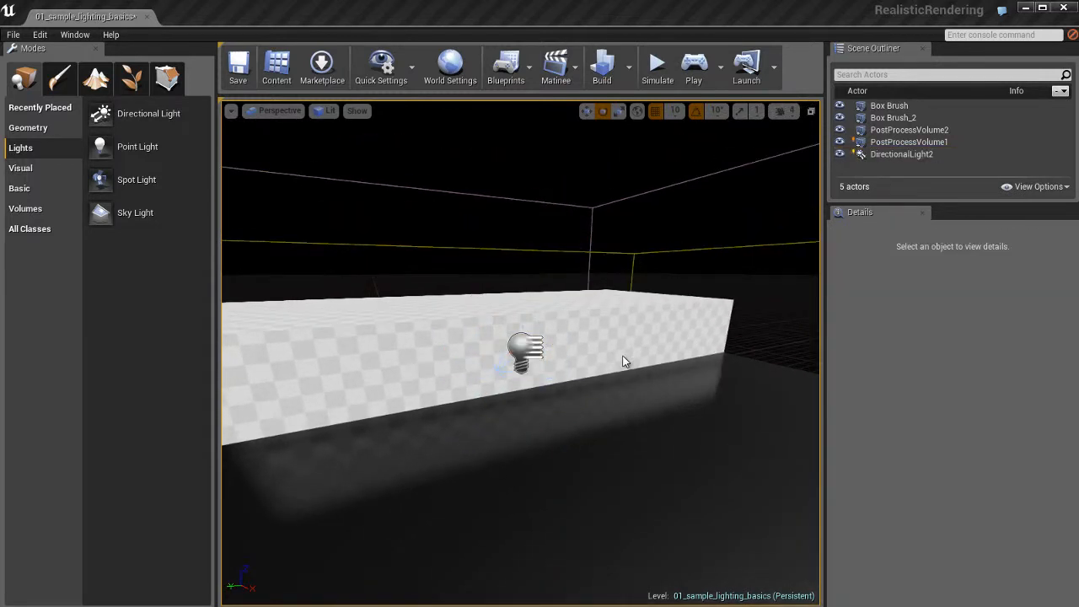
pyautogui.keyDown('alt'); pyautogui.moveTo(541, 449); pyautogui.dragTo(722, 462); pyautogui.keyUp('alt')
pyautogui.click(519, 341)
pyautogui.keyDown('alt'); pyautogui.moveTo(582, 432); pyautogui.dragTo(607, 417); pyautogui.keyUp('alt')
pyautogui.scroll(3, 642, 433)
pyautogui.scroll(-4, 606, 418)
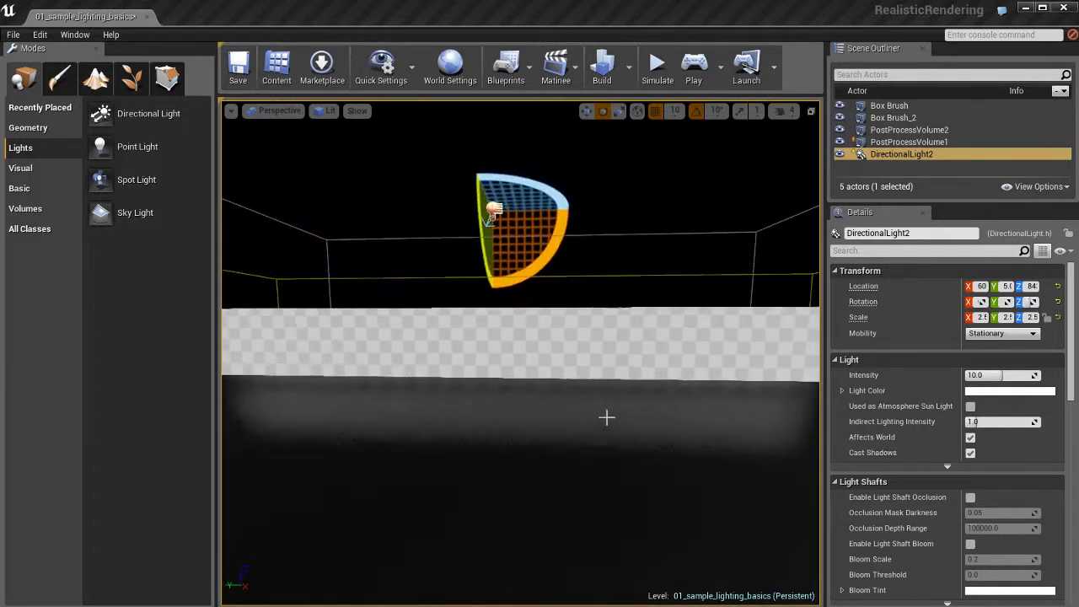
pyautogui.press('w')
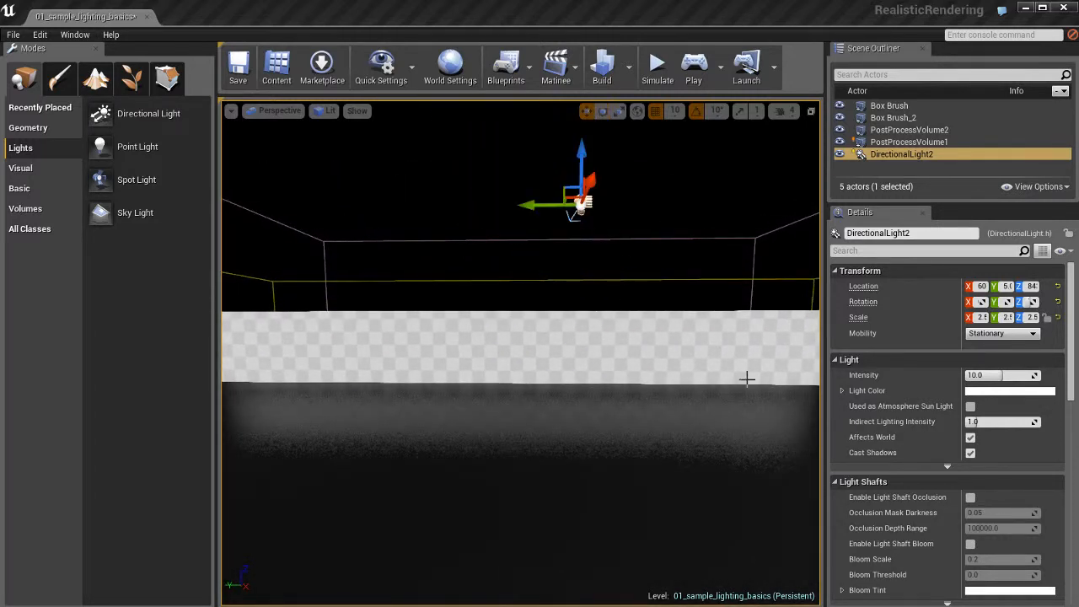
# - Test the directional light at an intensity of about 15.5, and tint its light color a pale warm cream
pyautogui.moveTo(998, 375)
pyautogui.mouseDown()
pyautogui.moveTo(965, 375)
pyautogui.moveTo(1016, 375)
pyautogui.mouseUp()
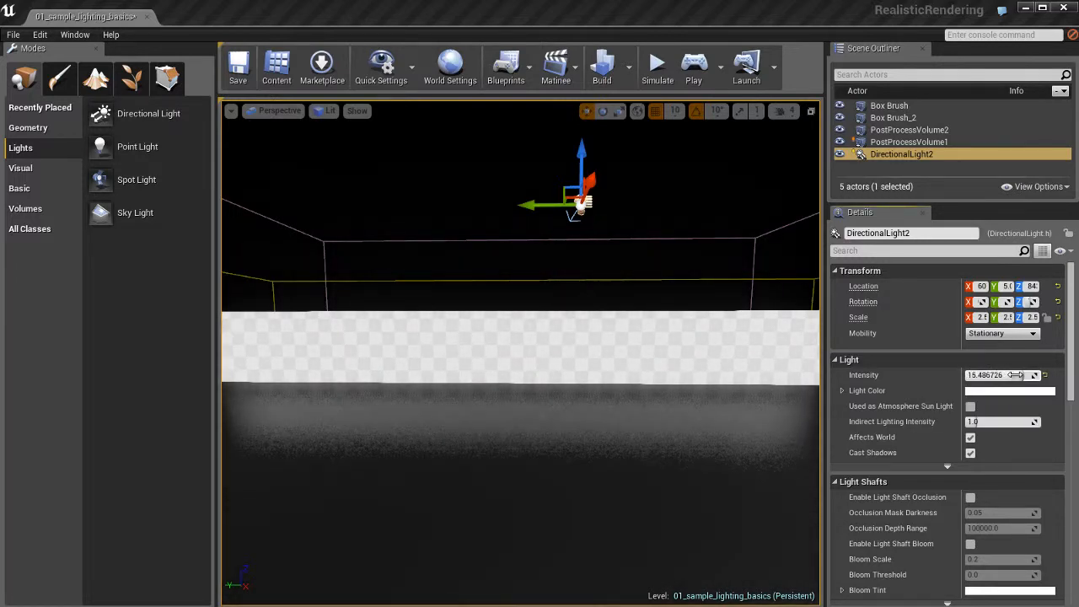
pyautogui.click(991, 391)
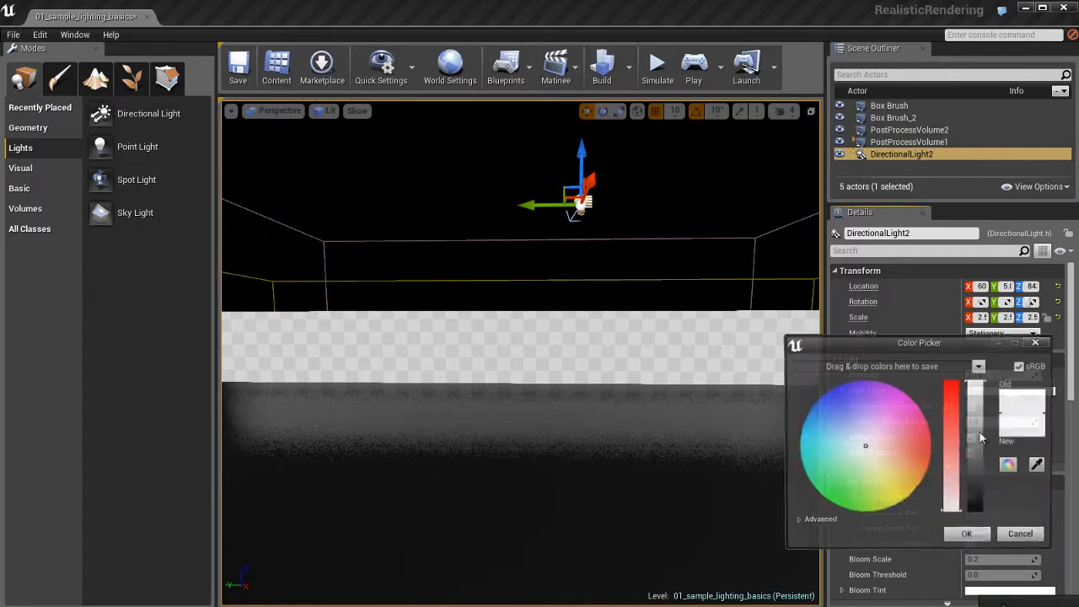
pyautogui.click(855, 425)
pyautogui.moveTo(847, 415)
pyautogui.mouseDown()
pyautogui.moveTo(826, 434)
pyautogui.moveTo(886, 472)
pyautogui.moveTo(867, 456)
pyautogui.moveTo(879, 465)
pyautogui.moveTo(887, 484)
pyautogui.moveTo(874, 455)
pyautogui.mouseUp()
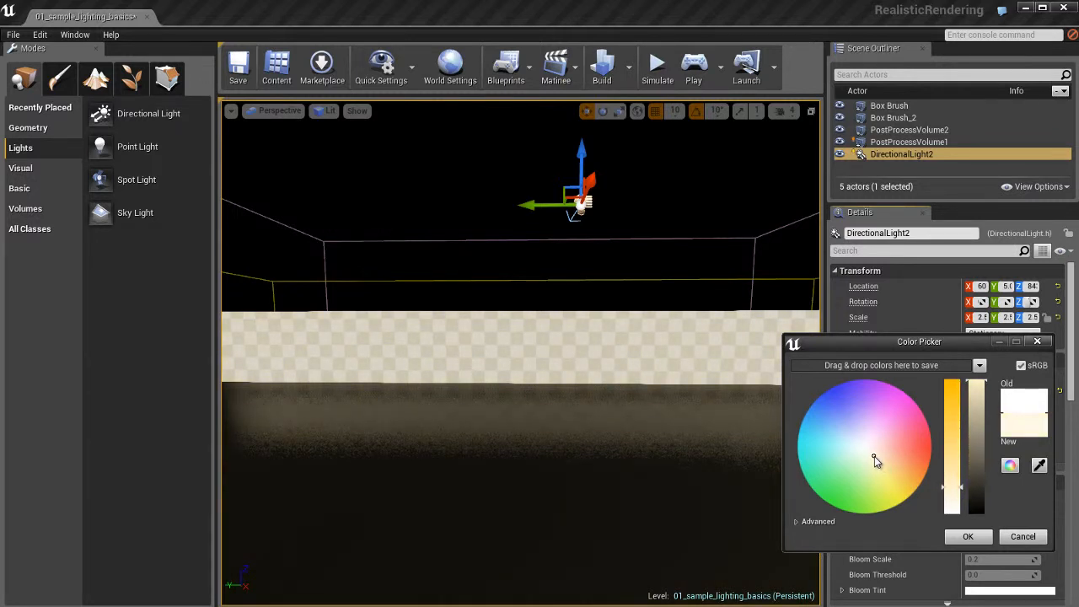
pyautogui.click(969, 538)
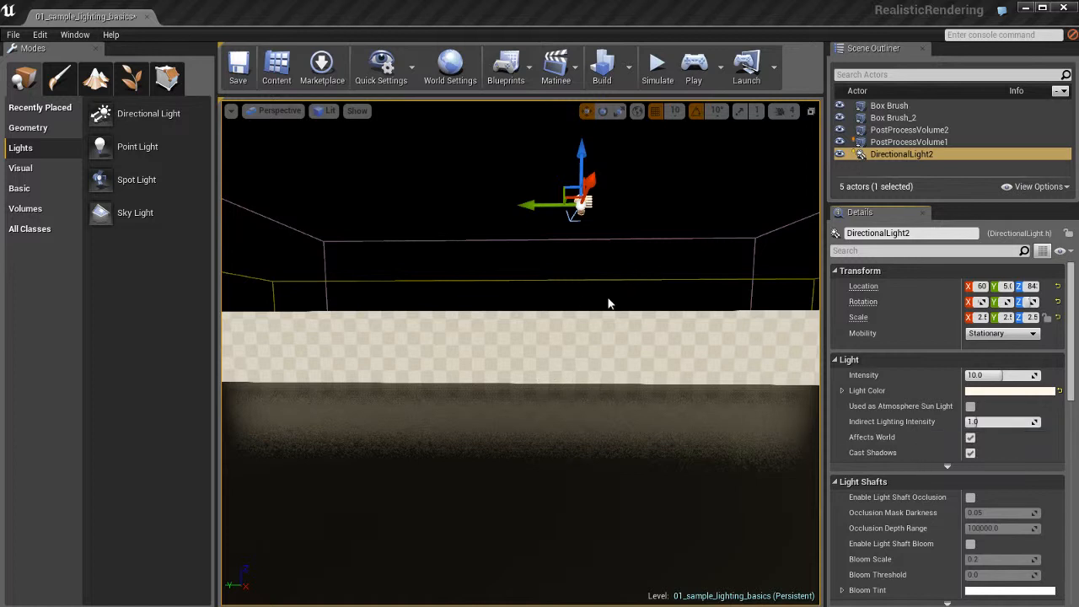
# - Delete the directional light and switch the view to Unlit
pyautogui.moveTo(595, 340); pyautogui.dragTo(594, 339, button='right')
pyautogui.press('Delete')
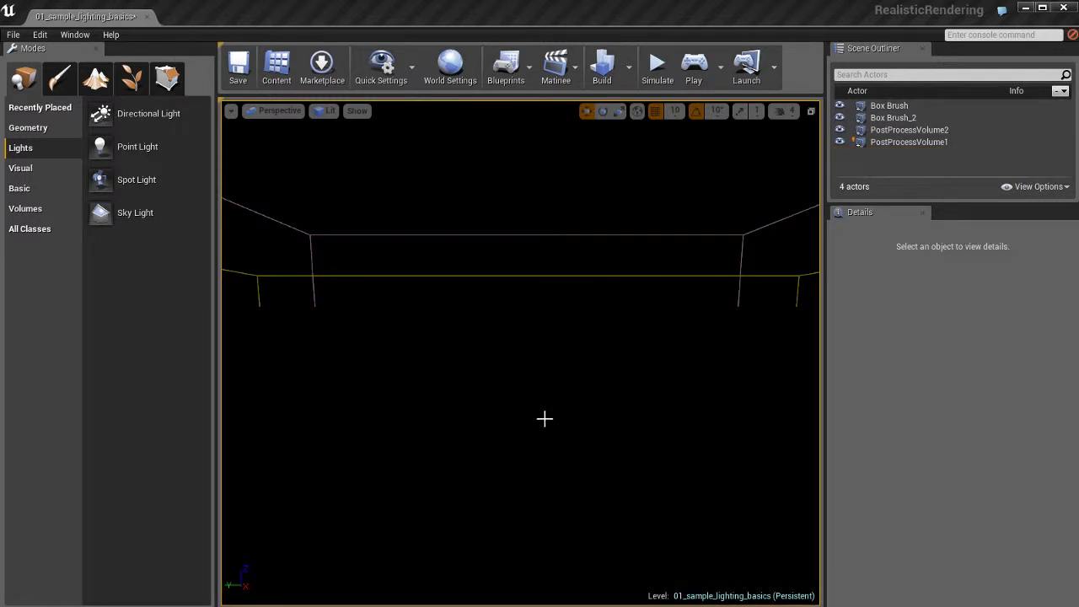
pyautogui.hotkey('alt', '3')
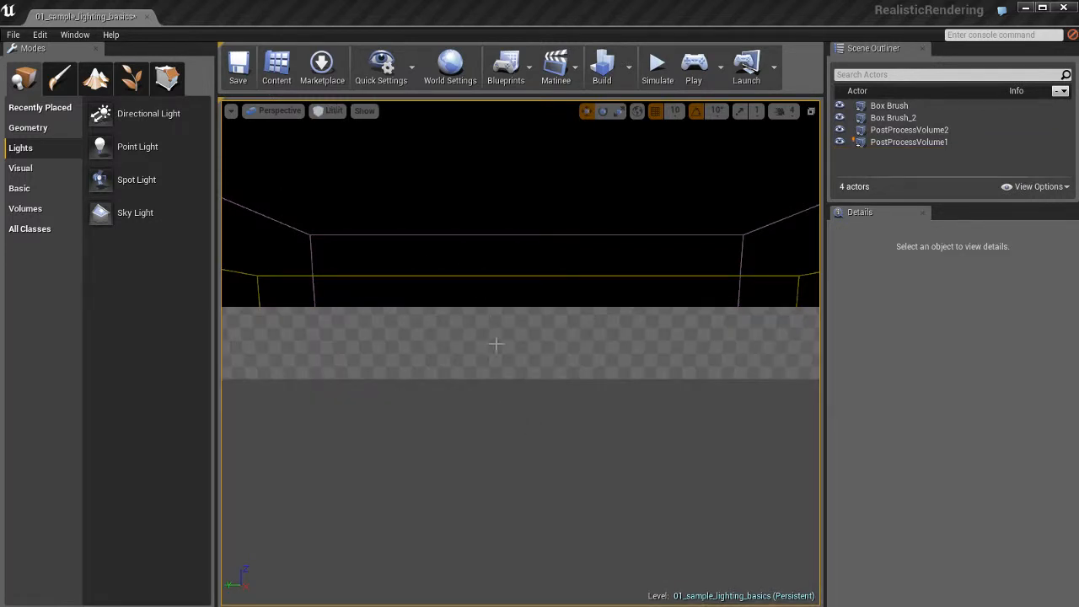
# - Place a Spot Light actor on the floor in front of the checkered wall
pyautogui.moveTo(496, 344); pyautogui.dragTo(497, 381, button='right')
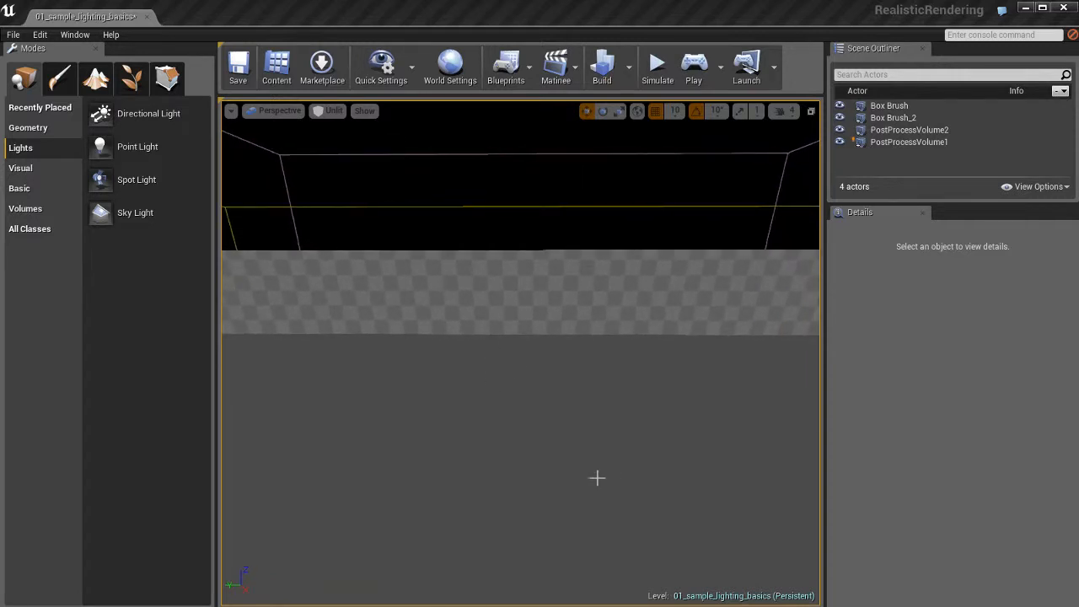
pyautogui.rightClick(495, 355)
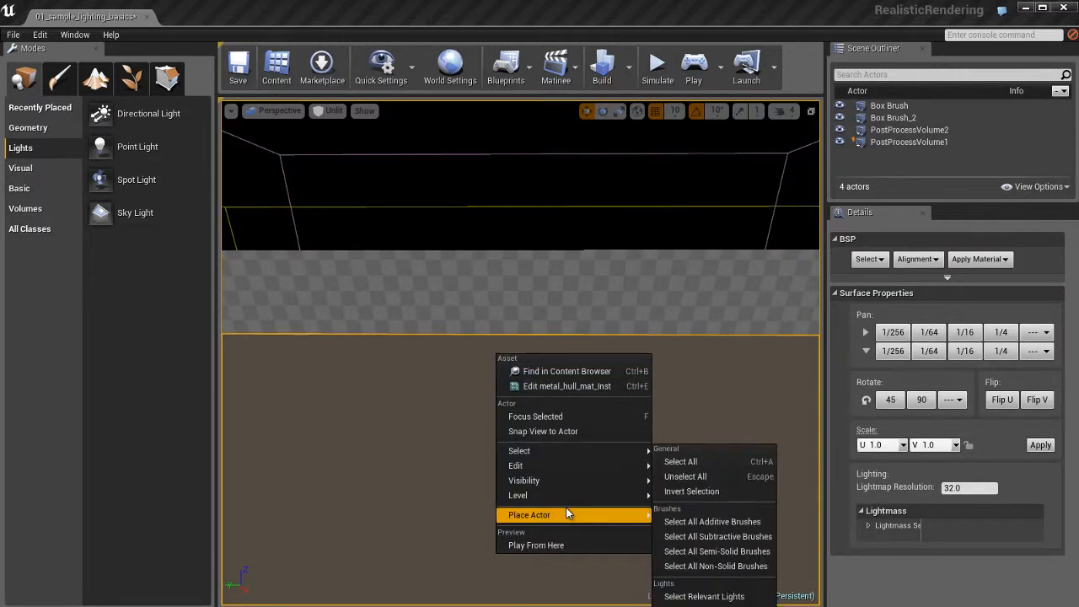
pyautogui.moveTo(608, 518)
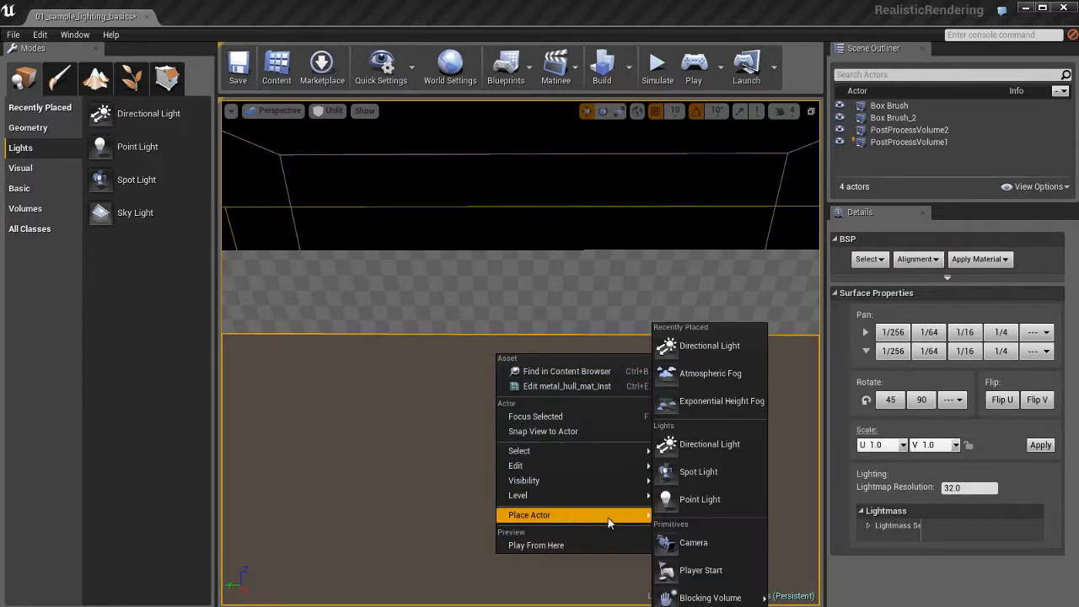
pyautogui.click(699, 472)
# - Reposition the spot light horizontally over the floor and switch the view to Lit
pyautogui.moveTo(630, 417)
pyautogui.mouseDown(button='right')
pyautogui.moveTo(618, 424)
pyautogui.moveTo(632, 417)
pyautogui.mouseUp(button='right')
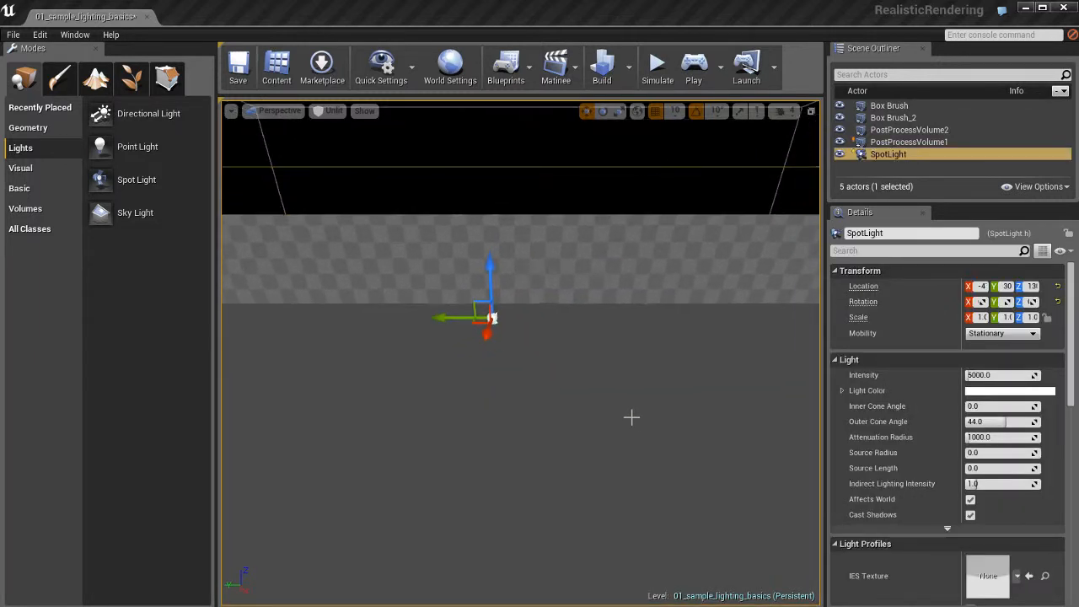
pyautogui.keyDown('ctrl'); pyautogui.moveTo(659, 422); pyautogui.dragTo(636, 416); pyautogui.keyUp('ctrl')
pyautogui.keyDown('ctrl'); pyautogui.moveTo(637, 417); pyautogui.dragTo(684, 422, button='right'); pyautogui.keyUp('ctrl')
pyautogui.press('f')
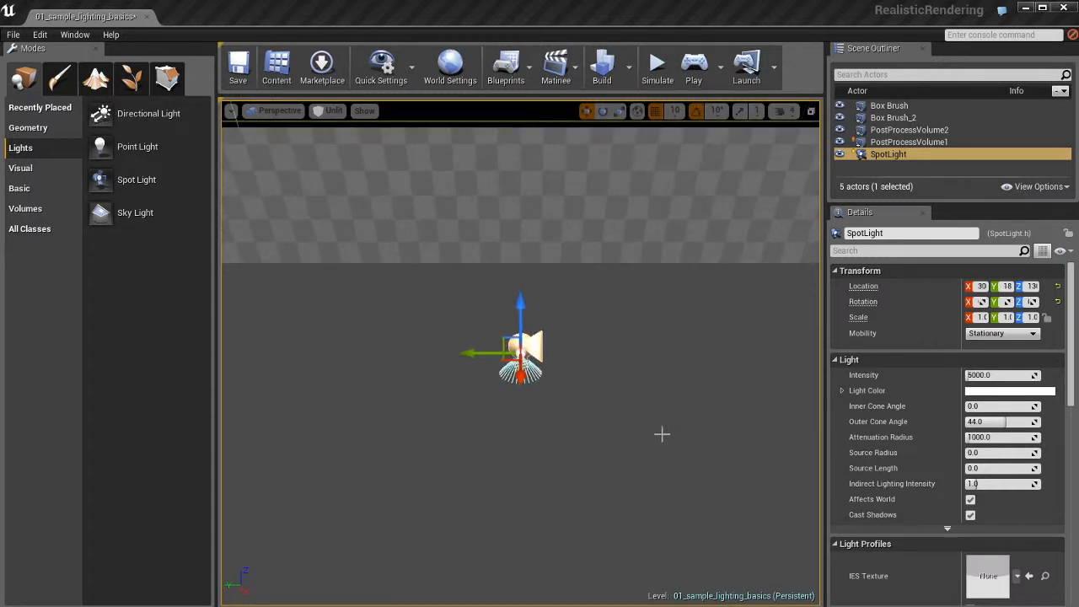
pyautogui.hotkey('alt', '4')
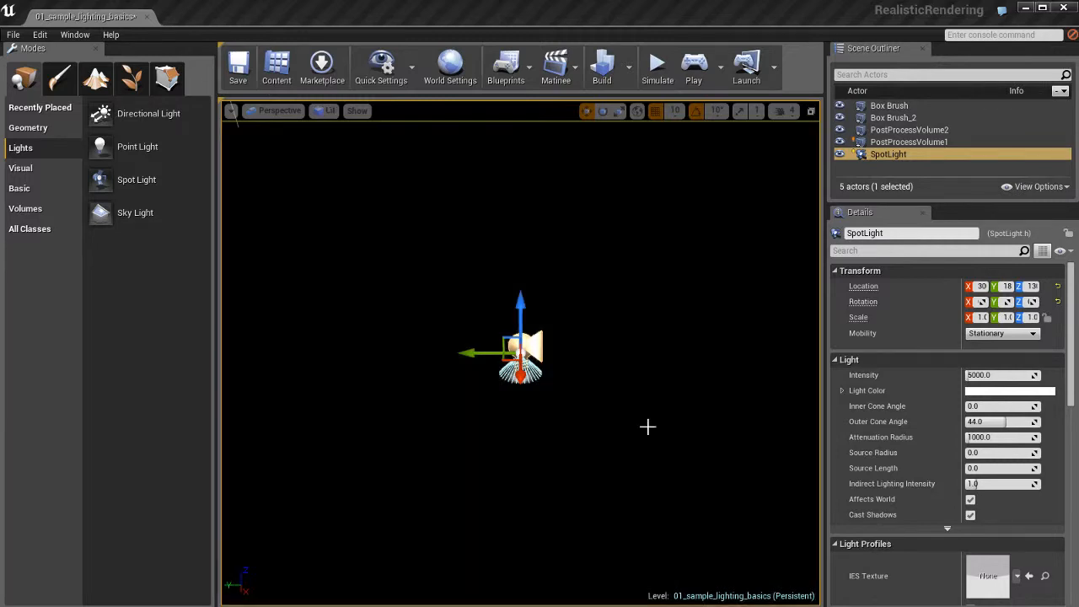
# - Raise the spot light above the floor to a Z location of about 370 and preview its light in Game View
pyautogui.keyDown('ctrl'); pyautogui.moveTo(650, 450); pyautogui.dragTo(657, 295); pyautogui.keyUp('ctrl')
pyautogui.press('s')
pyautogui.moveTo(630, 465)
pyautogui.mouseDown(button='right')
pyautogui.moveTo(624, 434)
pyautogui.moveTo(628, 466)
pyautogui.mouseUp(button='right')
pyautogui.press('w')
pyautogui.press('g')
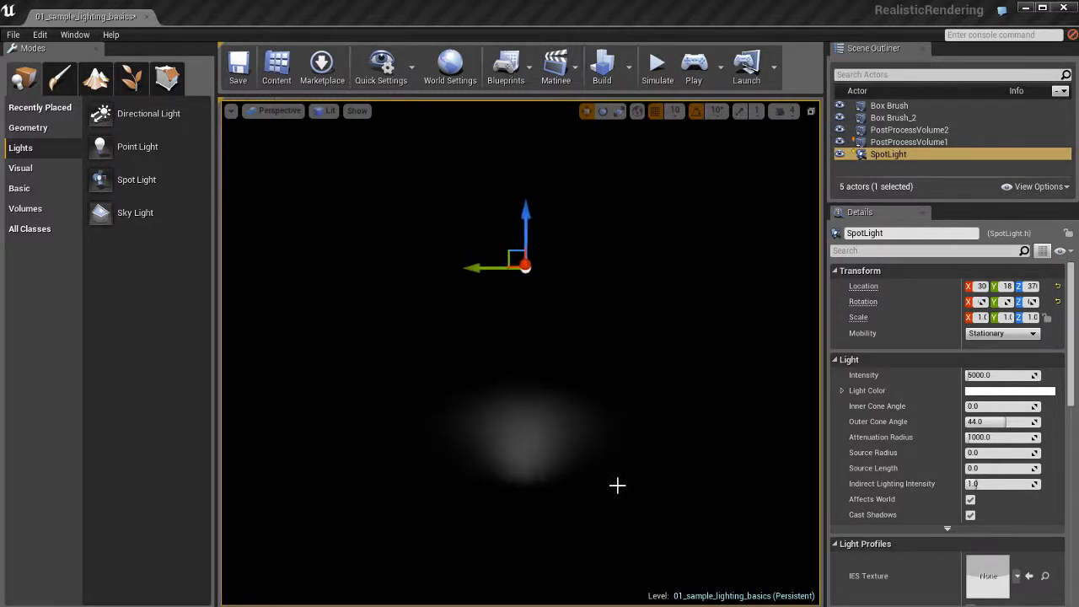
pyautogui.press('g')
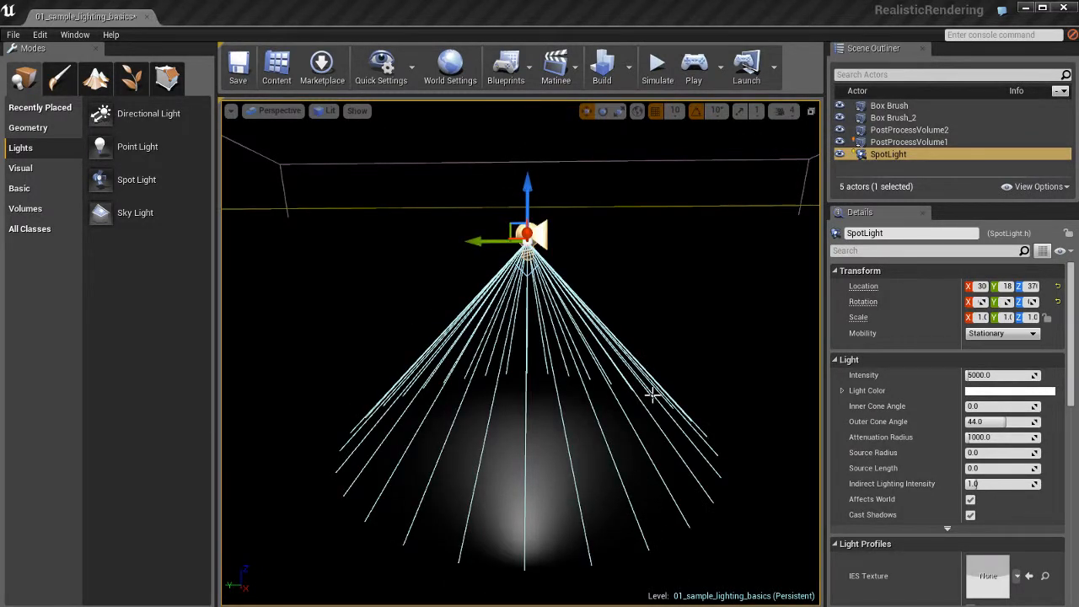
# - Move the spot light sideways along the Y axis and rotate it to tilt its cone
pyautogui.press('e')
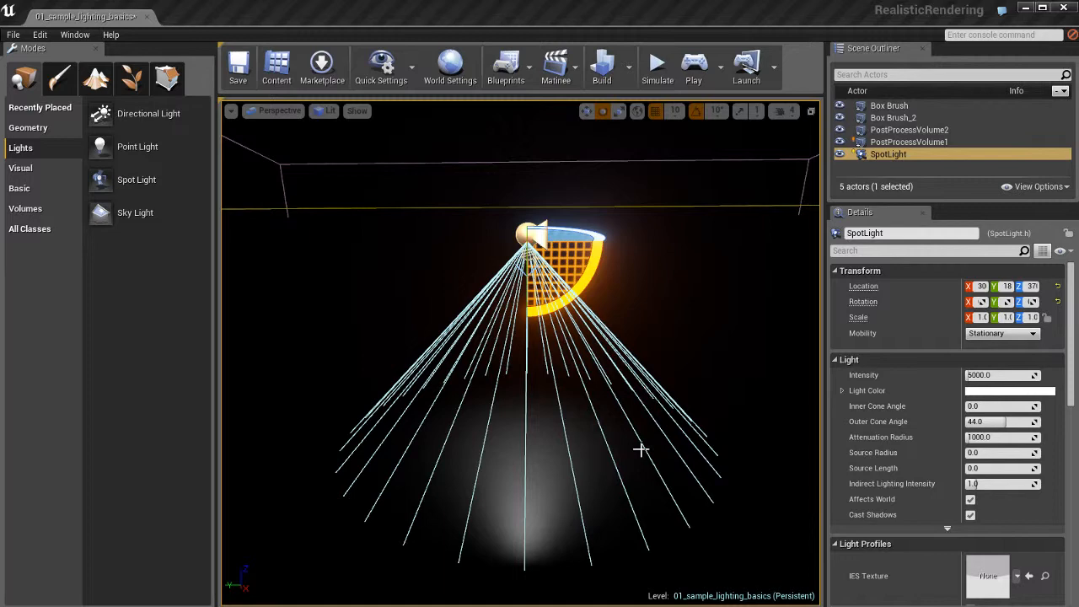
pyautogui.press('w')
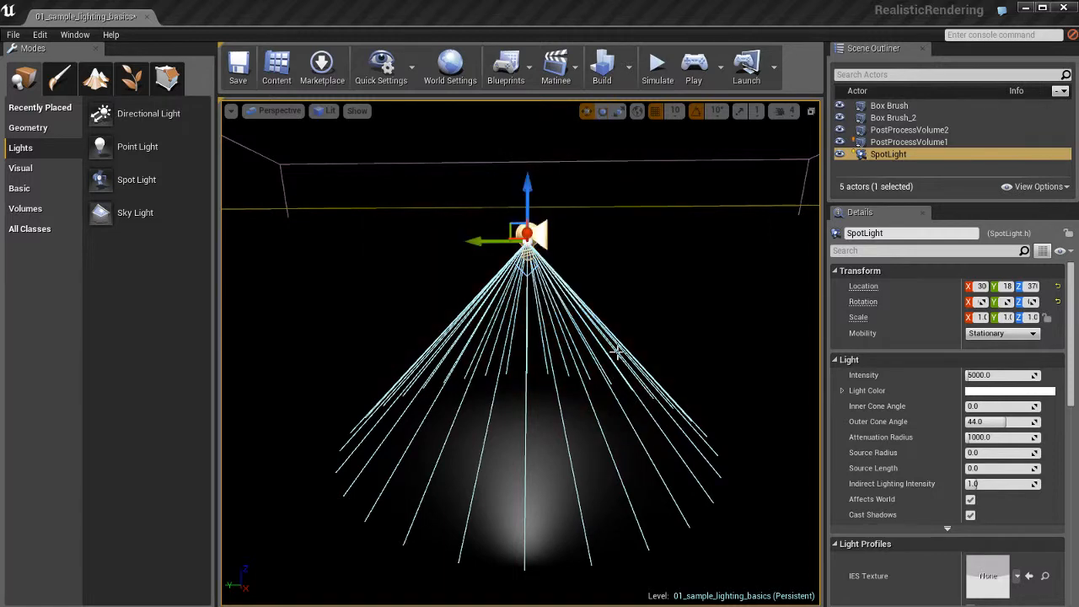
pyautogui.keyDown('ctrl'); pyautogui.moveTo(531, 373); pyautogui.dragTo(611, 387, button='right'); pyautogui.keyUp('ctrl')
pyautogui.press('e')
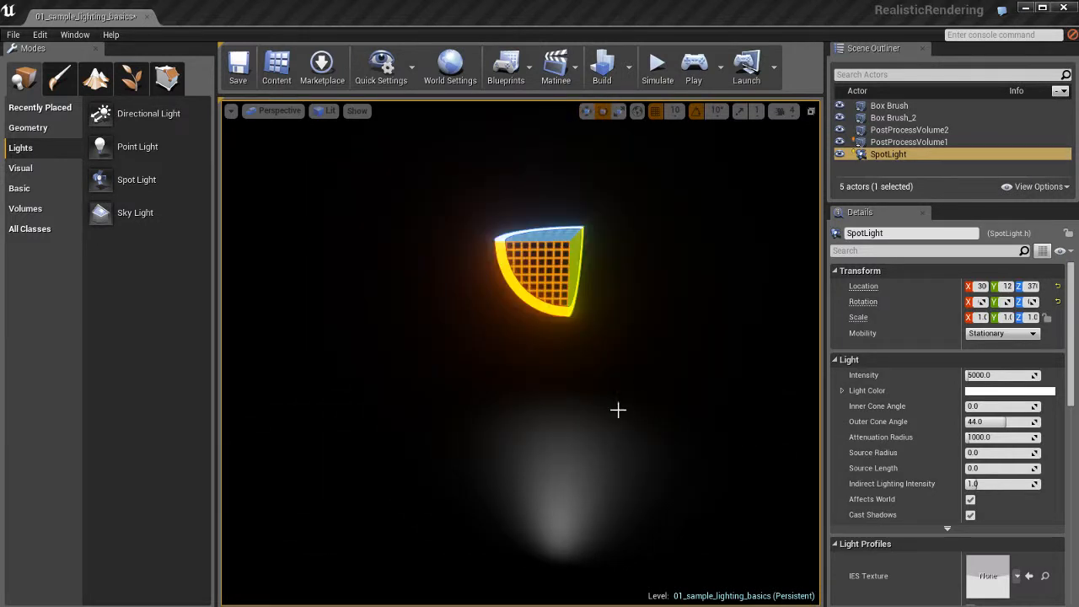
pyautogui.keyDown('ctrl'); pyautogui.moveTo(672, 406); pyautogui.dragTo(770, 409, button='right'); pyautogui.keyUp('ctrl')
pyautogui.press('g')
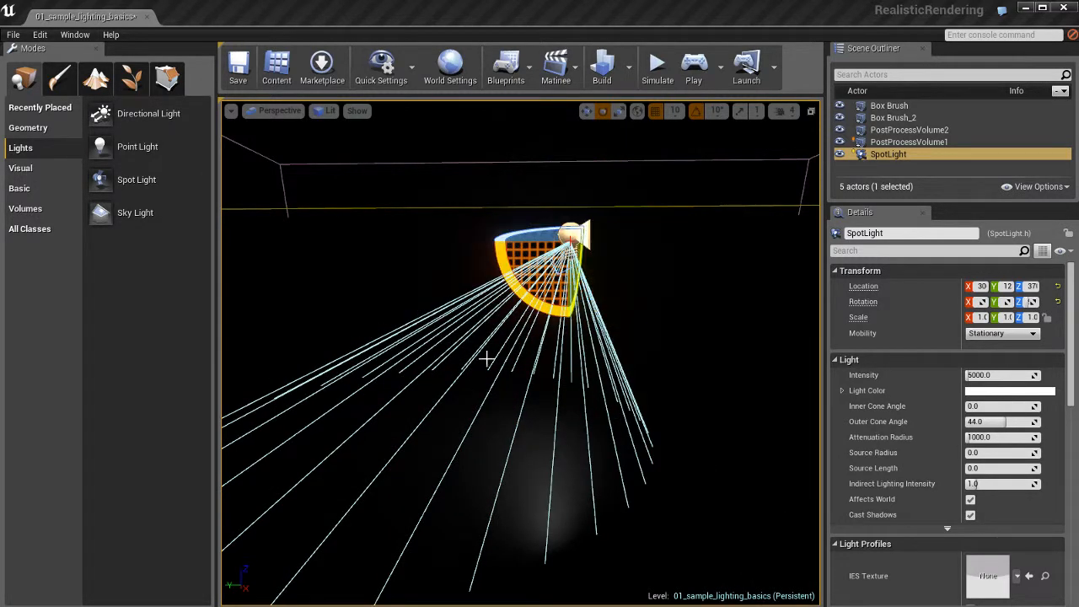
pyautogui.keyDown('ctrl'); pyautogui.moveTo(613, 405); pyautogui.dragTo(465, 399, button='right'); pyautogui.keyUp('ctrl')
# - Aim the spot light at the base of the checkered wall through the viewport locked to it, and unlock the viewport
pyautogui.moveTo(622, 399); pyautogui.dragTo(629, 403)
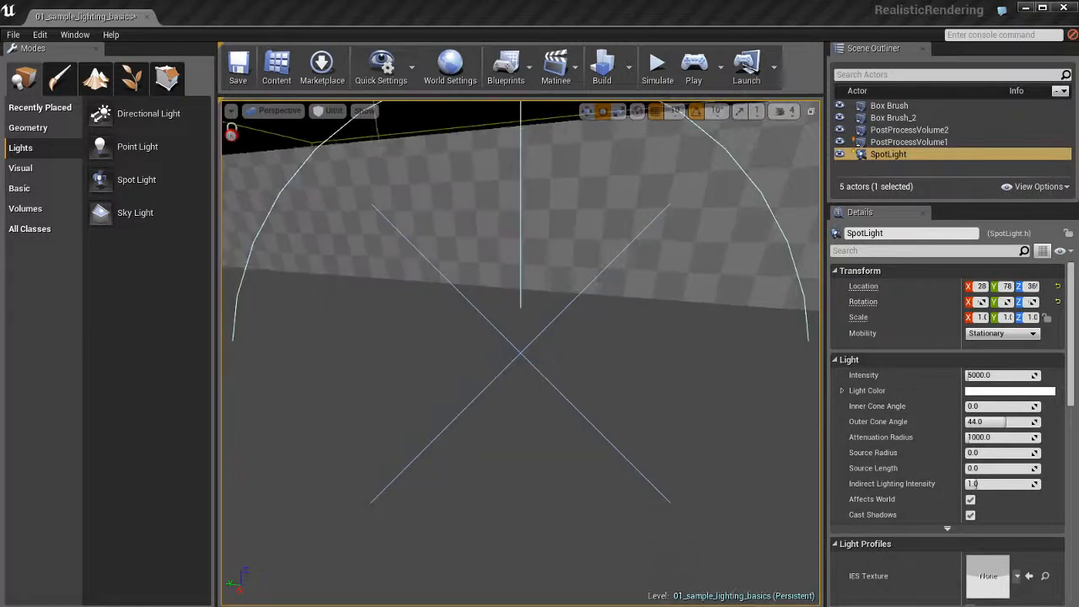
pyautogui.moveTo(628, 403)
pyautogui.mouseDown(button='right')
pyautogui.moveTo(624, 363)
pyautogui.moveTo(629, 421)
pyautogui.moveTo(628, 370)
pyautogui.moveTo(627, 389)
pyautogui.mouseUp(button='right')
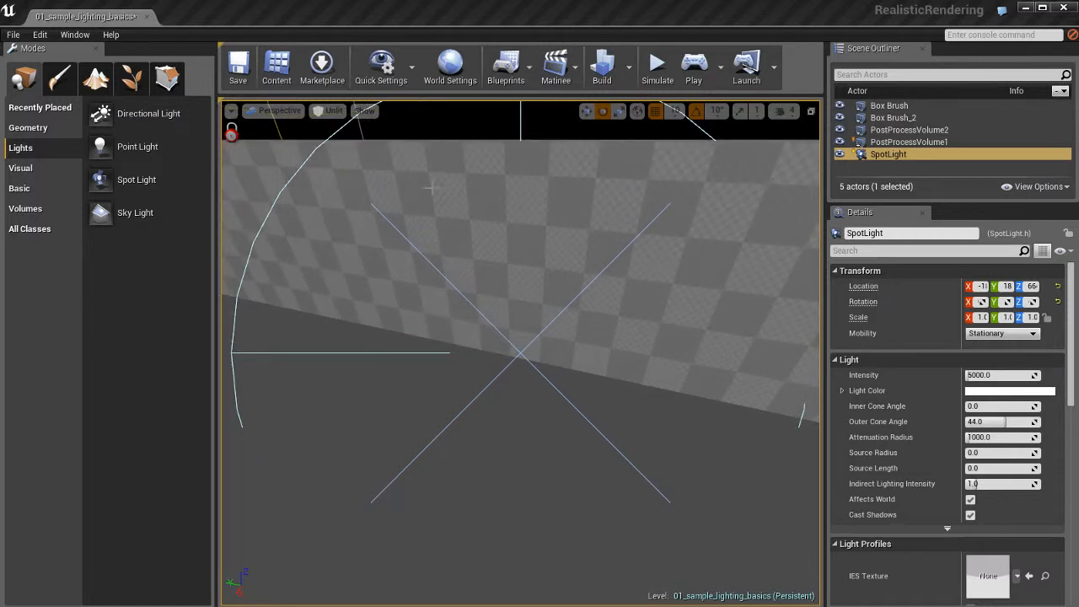
pyautogui.click(231, 111)
pyautogui.moveTo(278, 253)
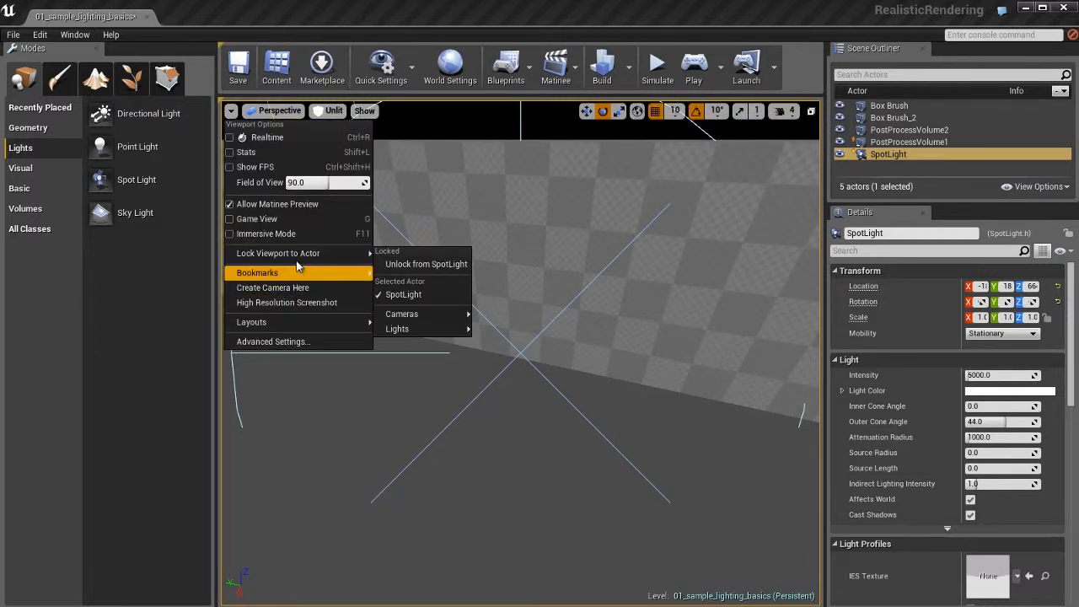
pyautogui.click(446, 264)
# - Pull the view back to see the aimed spot light from outside with the Move tool active, and save the level
pyautogui.press('s')
pyautogui.moveTo(545, 323); pyautogui.dragTo(685, 405, button='right')
pyautogui.click(605, 271)
pyautogui.moveTo(611, 355)
pyautogui.mouseDown(button='right')
pyautogui.moveTo(612, 371)
pyautogui.moveTo(595, 354)
pyautogui.mouseUp(button='right')
pyautogui.press('w')
pyautogui.press('w')
pyautogui.press('s')
pyautogui.hotkey('ctrl', 's')
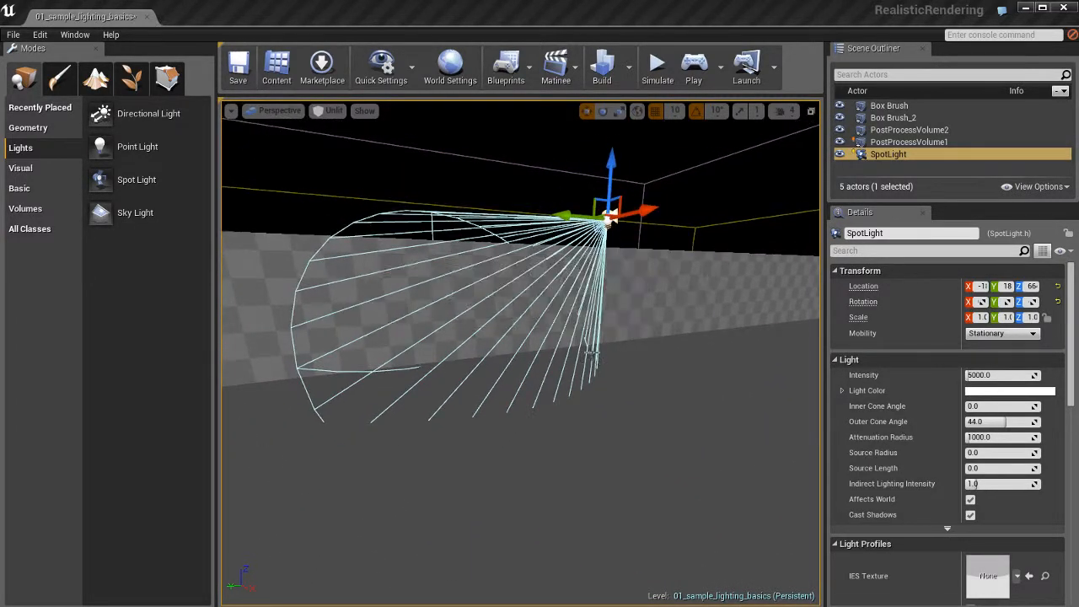
# - Switch the view to Lit and preview the spot light's pool on the checkered wall in Game View
pyautogui.scroll(3, 581, 355)
pyautogui.hotkey('alt', '4')
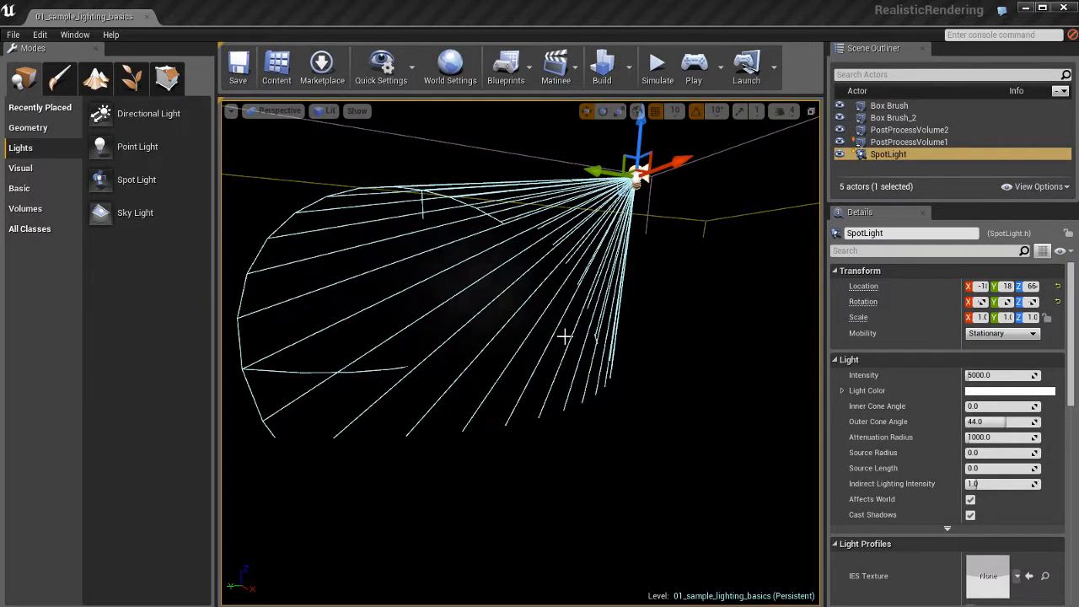
pyautogui.moveTo(564, 337)
pyautogui.mouseDown(button='right')
pyautogui.moveTo(566, 326)
pyautogui.moveTo(607, 311)
pyautogui.mouseUp(button='right')
pyautogui.press('a')
pyautogui.press('g')
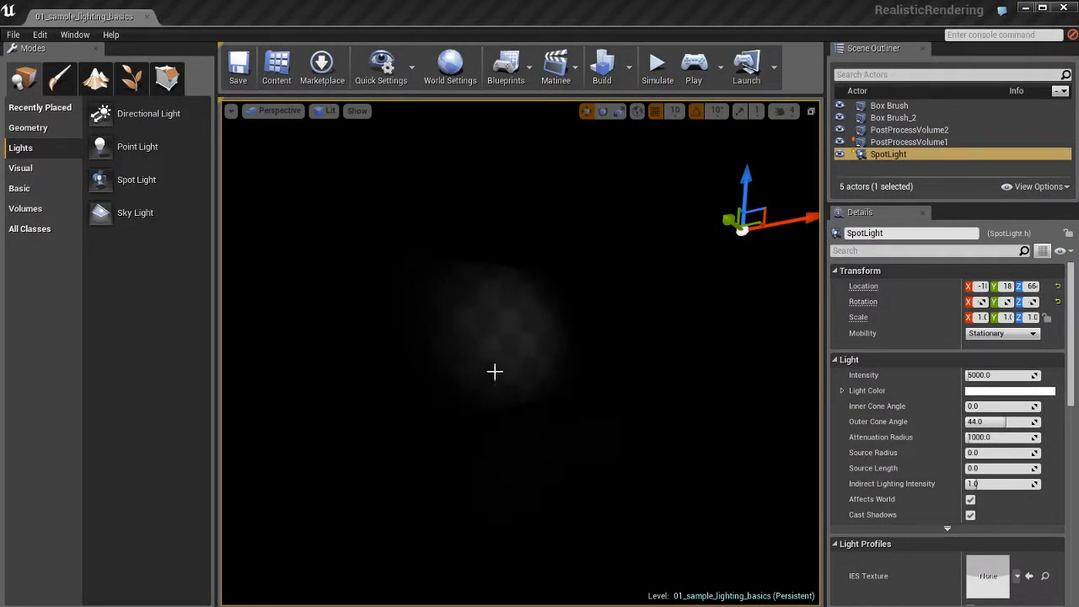
pyautogui.press('g')
pyautogui.moveTo(631, 398); pyautogui.dragTo(674, 403, button='right')
# - Widen the spot light's outer cone angle to about 45.6 and raise its intensity to about 10619
pyautogui.press('r')
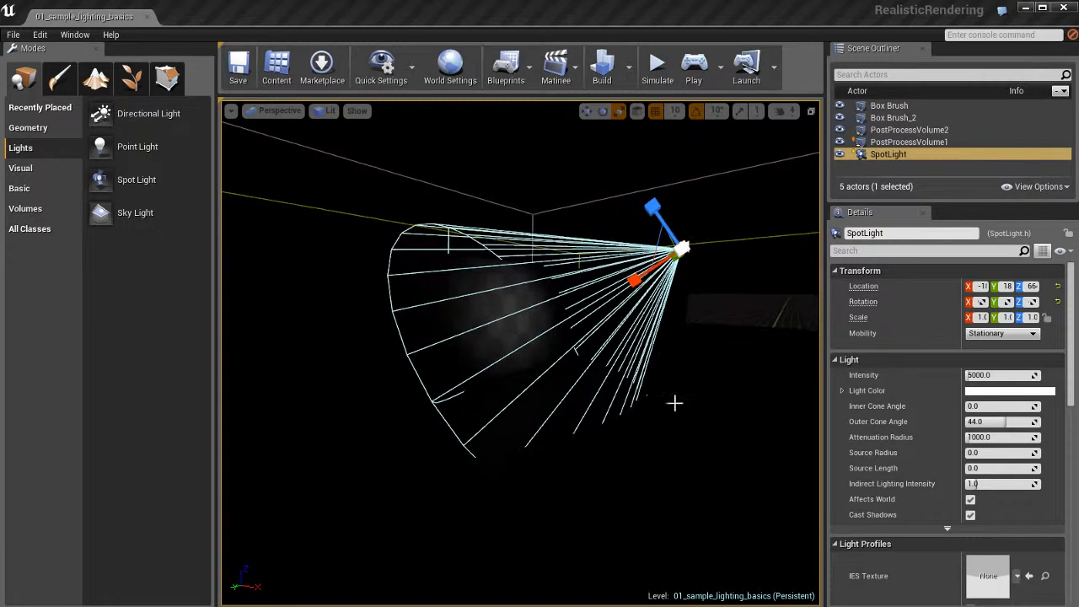
pyautogui.keyDown('ctrl'); pyautogui.moveTo(625, 378); pyautogui.dragTo(864, 360); pyautogui.keyUp('ctrl')
pyautogui.moveTo(970, 368); pyautogui.dragTo(622, 380)
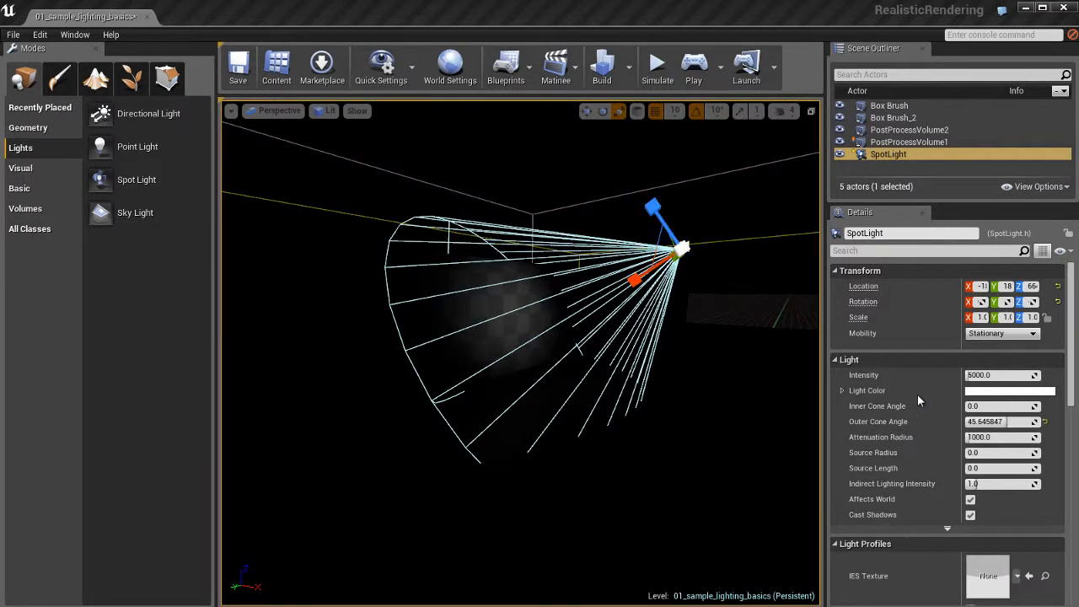
pyautogui.moveTo(1002, 371); pyautogui.dragTo(1032, 368)
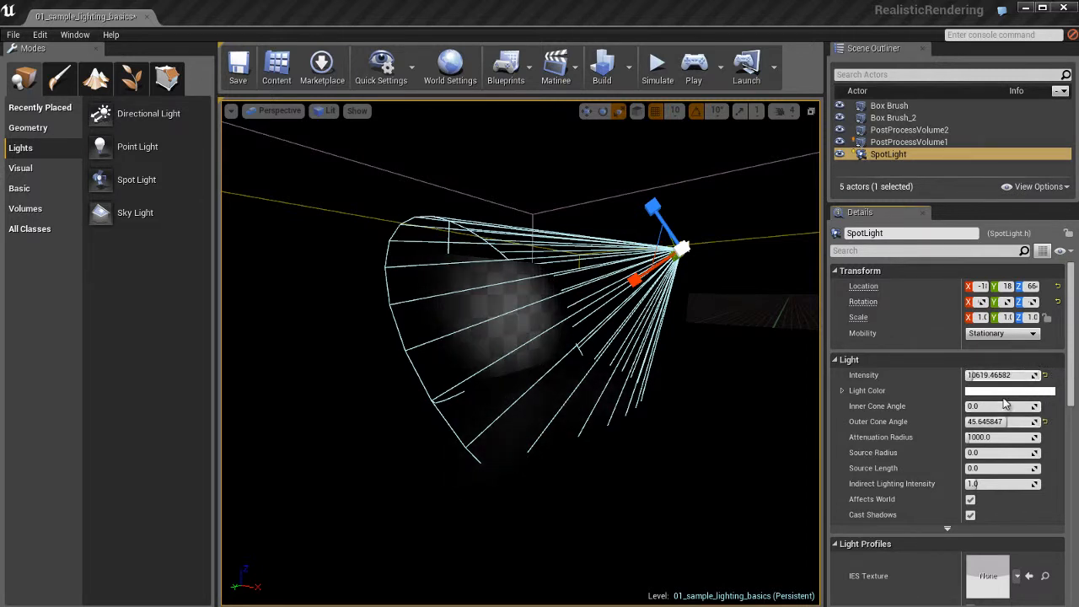
pyautogui.scroll(3, 686, 393)
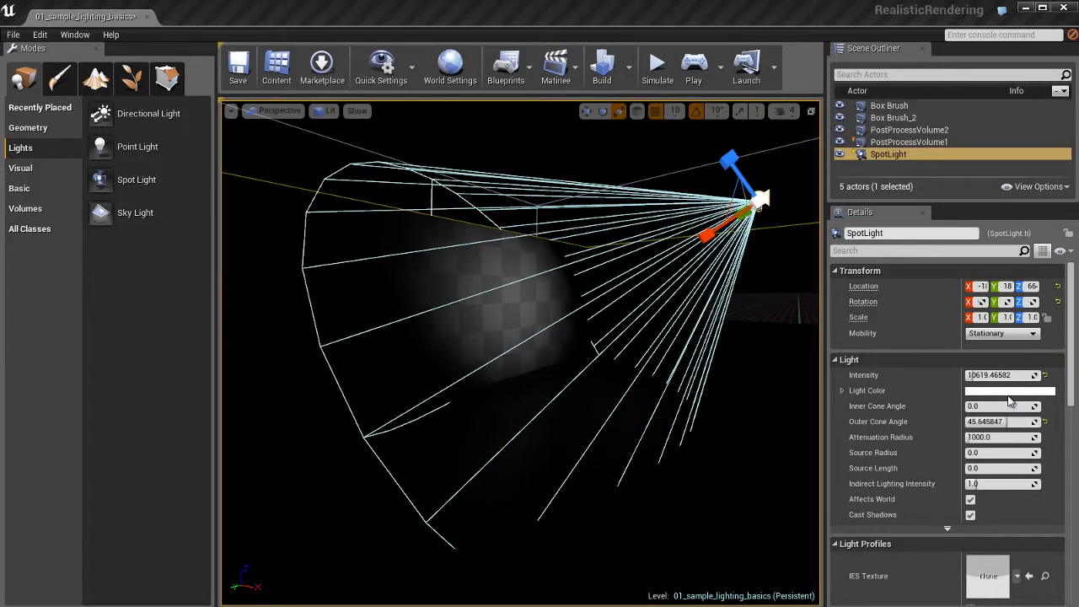
# - Tint the spot light's light color a pale yellow
pyautogui.click(1008, 391)
pyautogui.moveTo(885, 445); pyautogui.dragTo(904, 478)
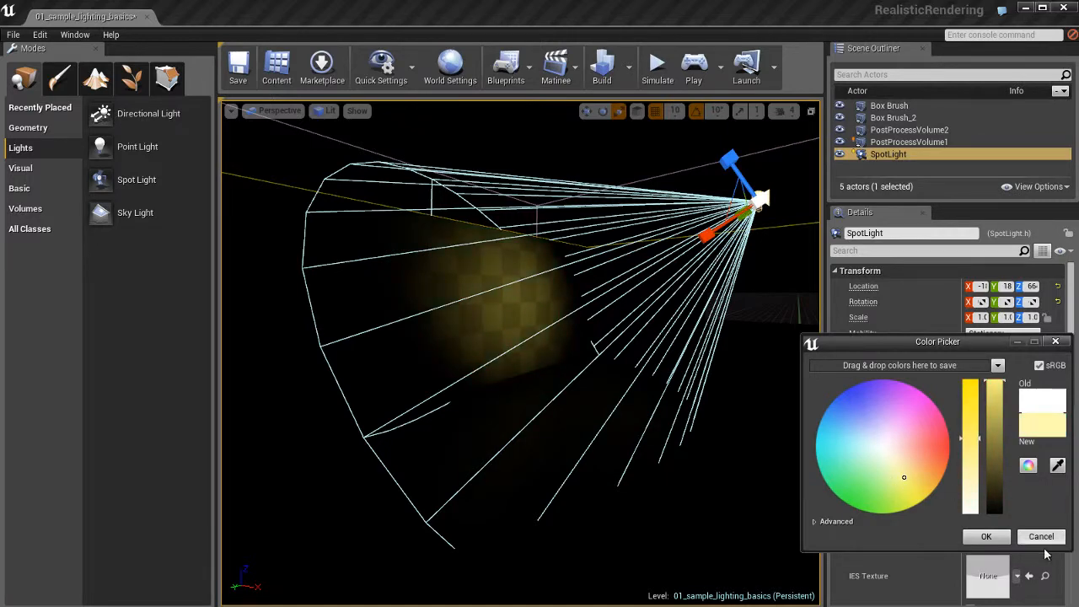
pyautogui.click(987, 536)
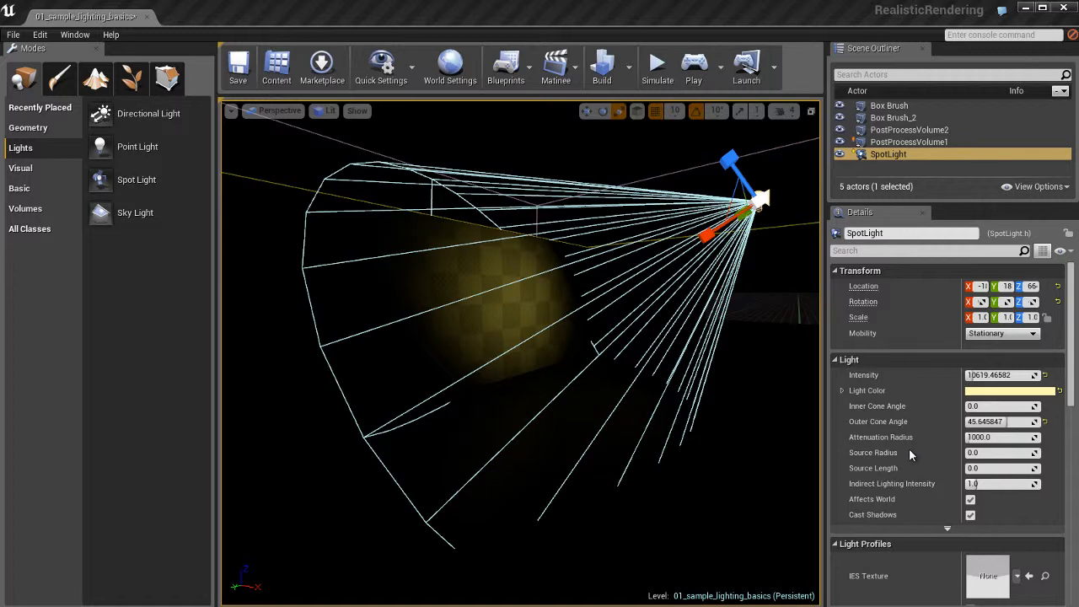
# - Narrow the spot light's outer cone angle to about 44
pyautogui.moveTo(1012, 422)
pyautogui.mouseDown()
pyautogui.moveTo(1021, 422)
pyautogui.moveTo(1009, 422)
pyautogui.mouseUp()
pyautogui.moveTo(674, 390); pyautogui.dragTo(699, 388, button='right')
pyautogui.keyDown('ctrl'); pyautogui.moveTo(645, 390); pyautogui.dragTo(604, 366); pyautogui.keyUp('ctrl')
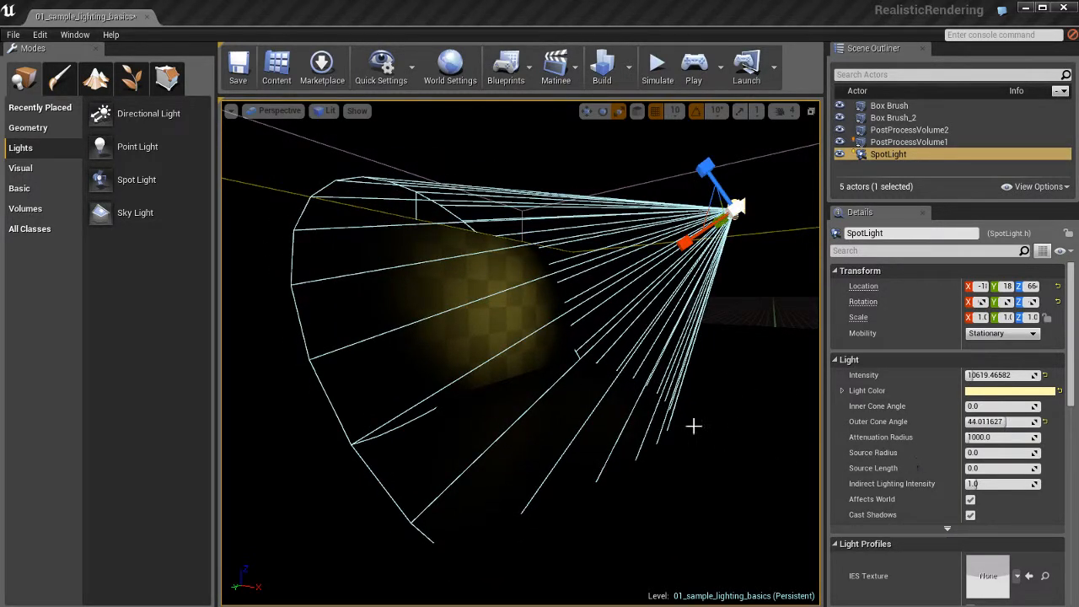
pyautogui.moveTo(693, 426); pyautogui.dragTo(690, 413, button='right')
# - Test the spot light's attenuation radius at about 130, set it to about 1435, and preview the wall in Game View
pyautogui.moveTo(995, 437)
pyautogui.mouseDown()
pyautogui.moveTo(1024, 436)
pyautogui.moveTo(974, 439)
pyautogui.mouseUp()
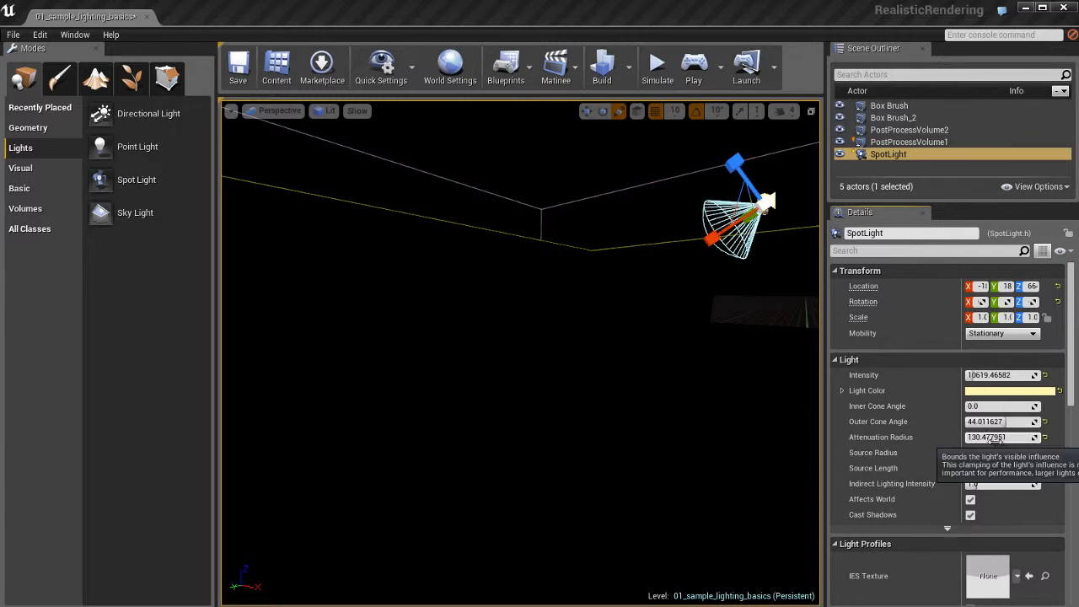
pyautogui.moveTo(986, 439)
pyautogui.mouseDown()
pyautogui.moveTo(1033, 438)
pyautogui.moveTo(998, 439)
pyautogui.mouseUp()
pyautogui.moveTo(522, 366); pyautogui.dragTo(519, 329, button='right')
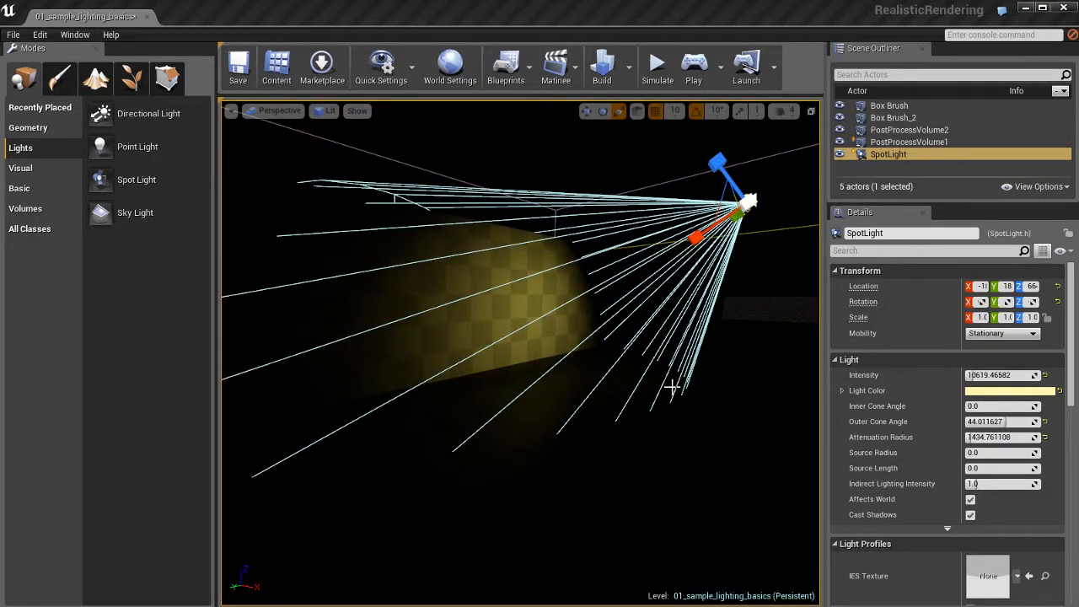
pyautogui.moveTo(672, 387); pyautogui.dragTo(667, 383, button='right')
pyautogui.press('g')
pyautogui.press('g')
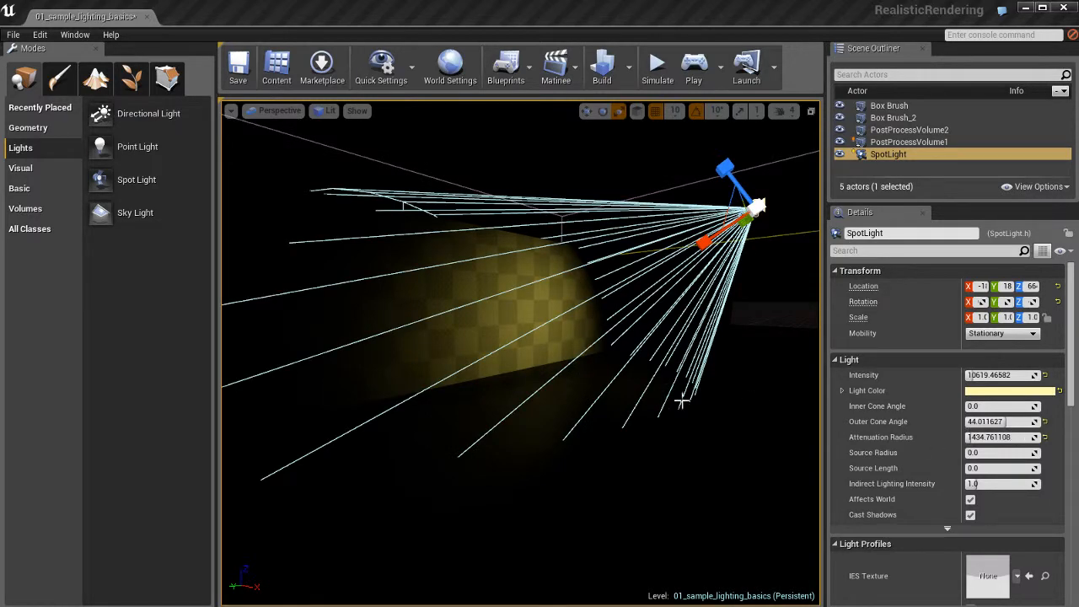
pyautogui.moveTo(681, 402); pyautogui.dragTo(702, 392, button='right')
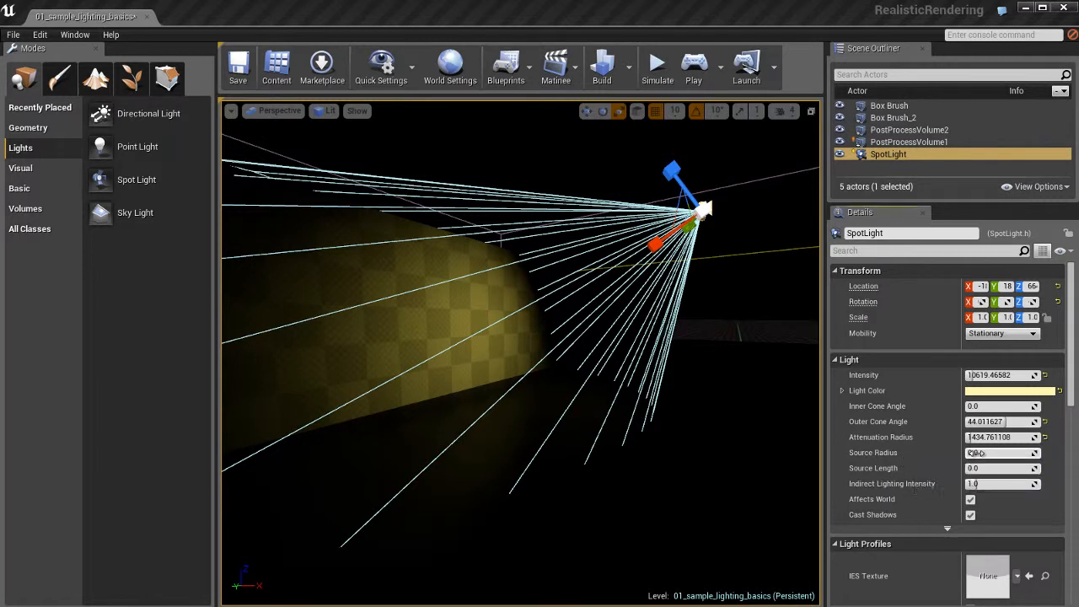
# - Set the spot light's source radius to about 119, and test longer source lengths before returning the source length to 0
pyautogui.moveTo(998, 452); pyautogui.dragTo(1064, 468)
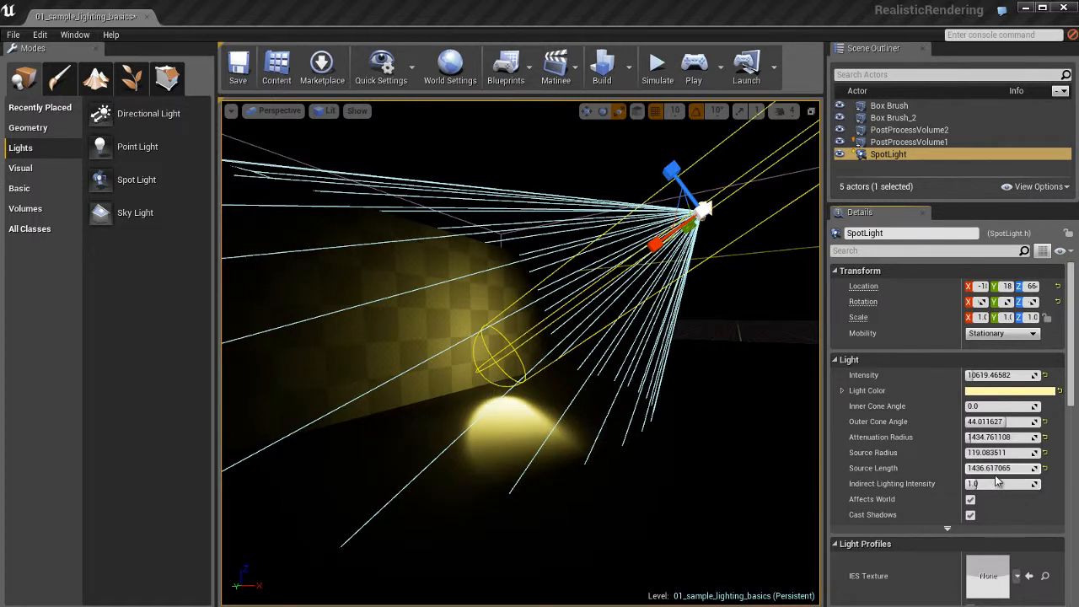
pyautogui.moveTo(988, 468); pyautogui.dragTo(1012, 469)
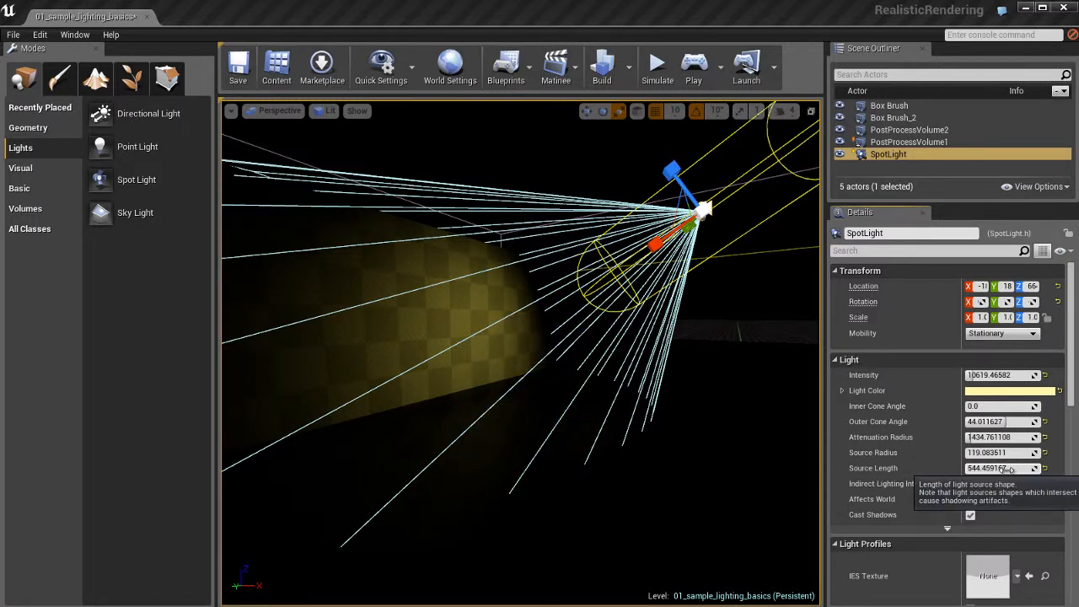
pyautogui.click(1010, 469)
pyautogui.write('0')
pyautogui.press('Return')
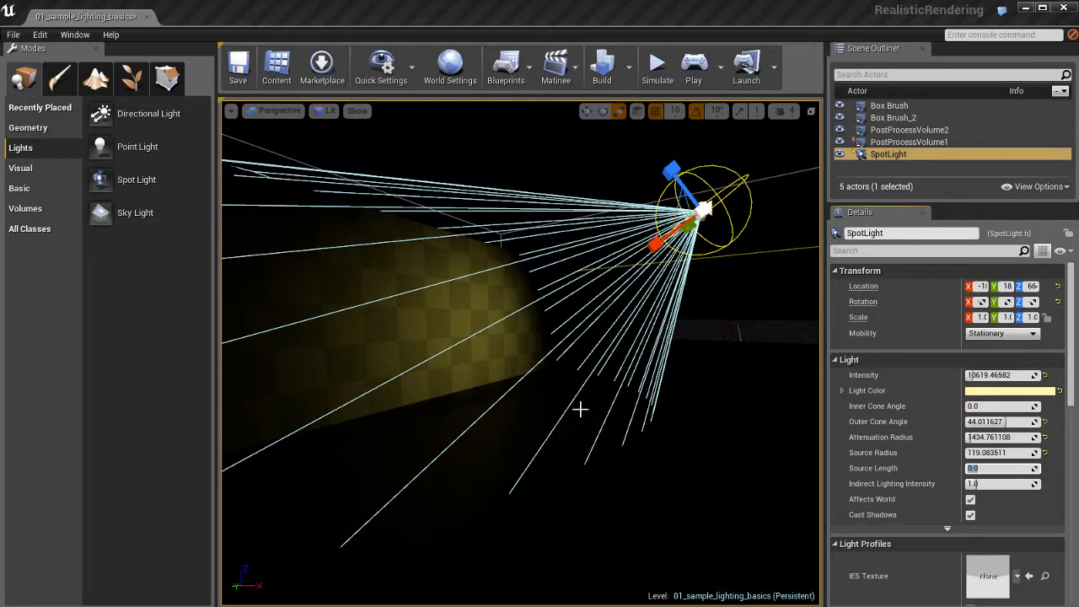
# - Check the spot light's reflection on the floor and reduce its source radius to about 58
pyautogui.keyDown('alt'); pyautogui.moveTo(580, 409); pyautogui.dragTo(870, 428); pyautogui.keyUp('alt')
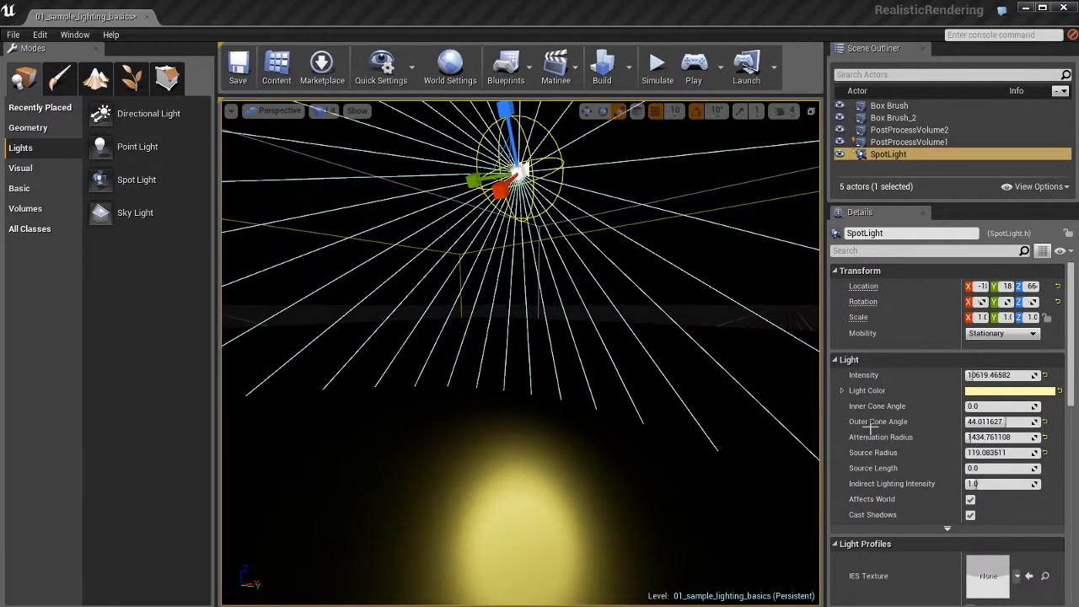
pyautogui.moveTo(870, 428); pyautogui.dragTo(865, 438, button='right')
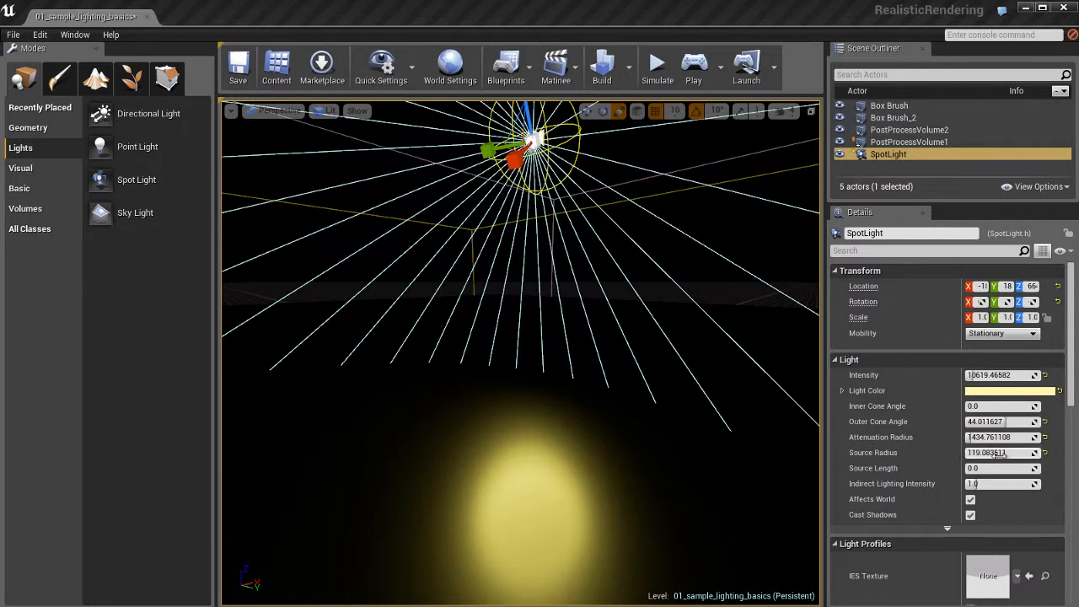
pyautogui.moveTo(998, 452); pyautogui.dragTo(963, 465)
pyautogui.moveTo(459, 364); pyautogui.dragTo(282, 316)
pyautogui.moveTo(283, 315); pyautogui.dragTo(303, 321, button='right')
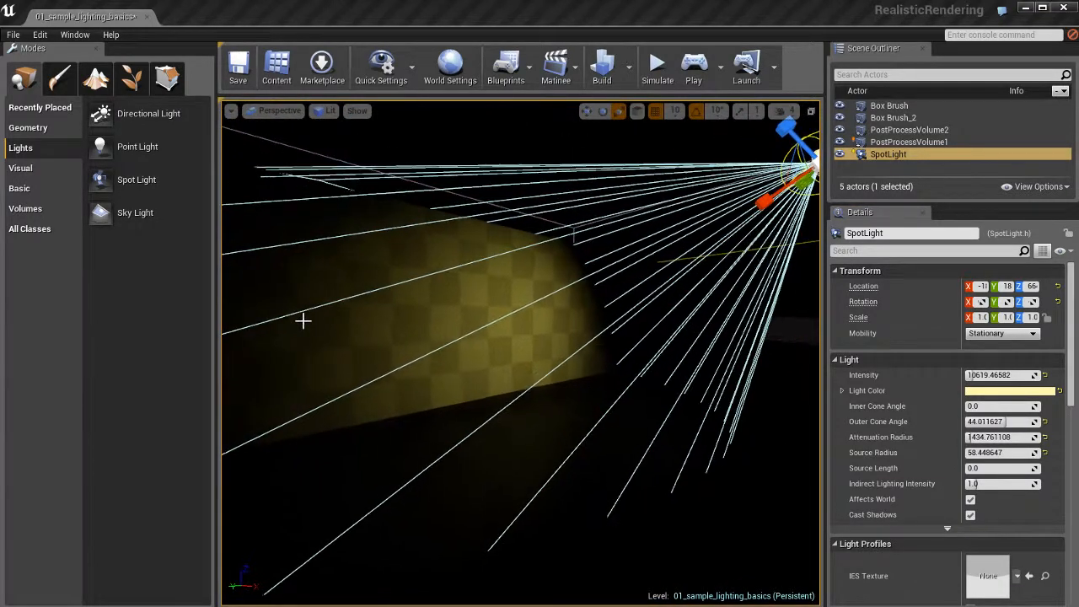
# - Delete the spot light and place a Point Light actor on the floor in front of the checkered wall
pyautogui.press('Delete')
pyautogui.moveTo(708, 390); pyautogui.dragTo(600, 388, button='right')
pyautogui.rightClick(481, 434)
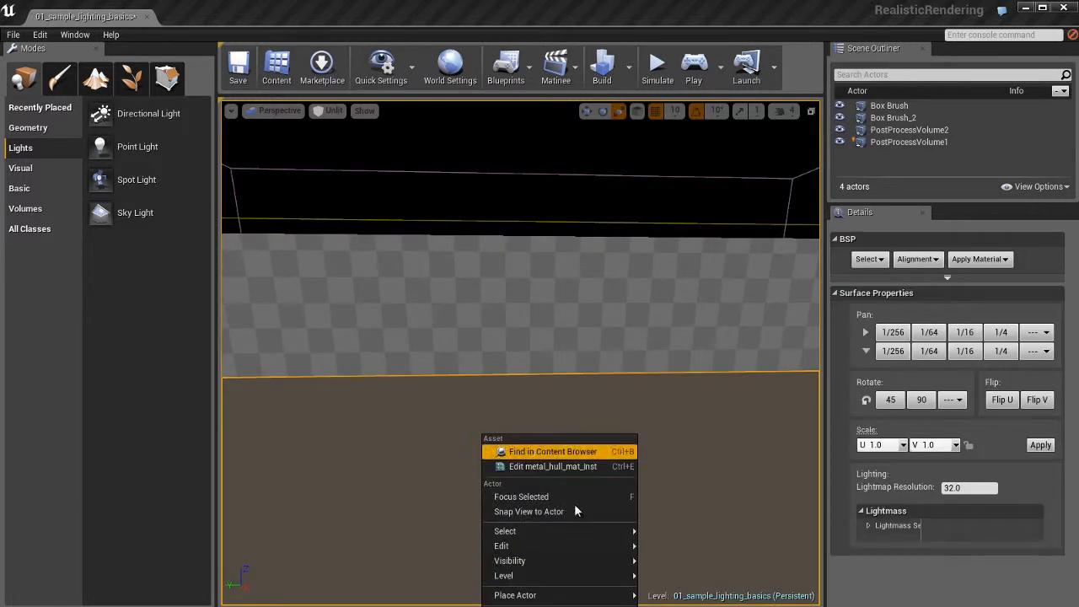
pyautogui.moveTo(539, 595)
pyautogui.click(687, 499)
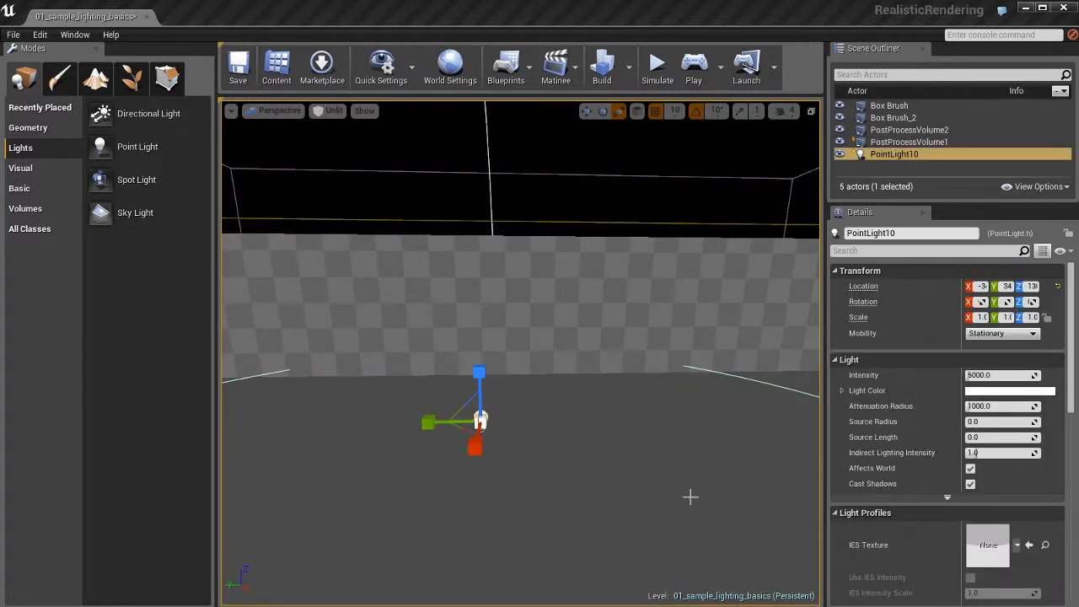
# - Raise the point light to a Z location of about 280, shift it closer to the wall, and switch the view to Lit
pyautogui.moveTo(609, 457); pyautogui.dragTo(597, 453, button='right')
pyautogui.press('w')
pyautogui.keyDown('ctrl'); pyautogui.moveTo(647, 477); pyautogui.dragTo(657, 401); pyautogui.keyUp('ctrl')
pyautogui.hotkey('alt', '4')
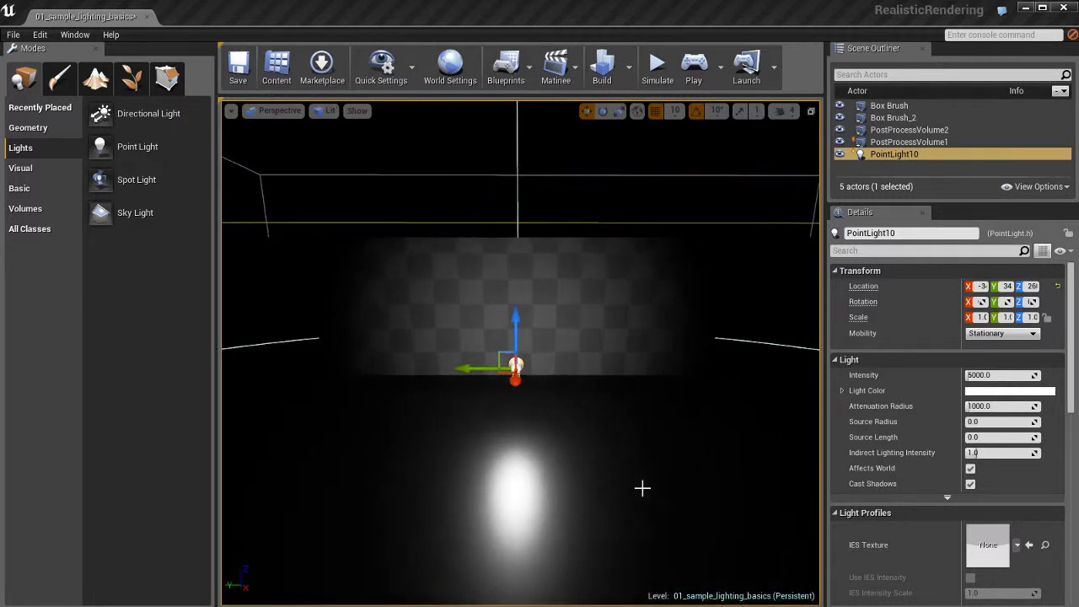
pyautogui.keyDown('ctrl'); pyautogui.moveTo(631, 492); pyautogui.dragTo(676, 452); pyautogui.keyUp('ctrl')
pyautogui.keyDown('ctrl'); pyautogui.moveTo(677, 452); pyautogui.dragTo(585, 472, button='right'); pyautogui.keyUp('ctrl')
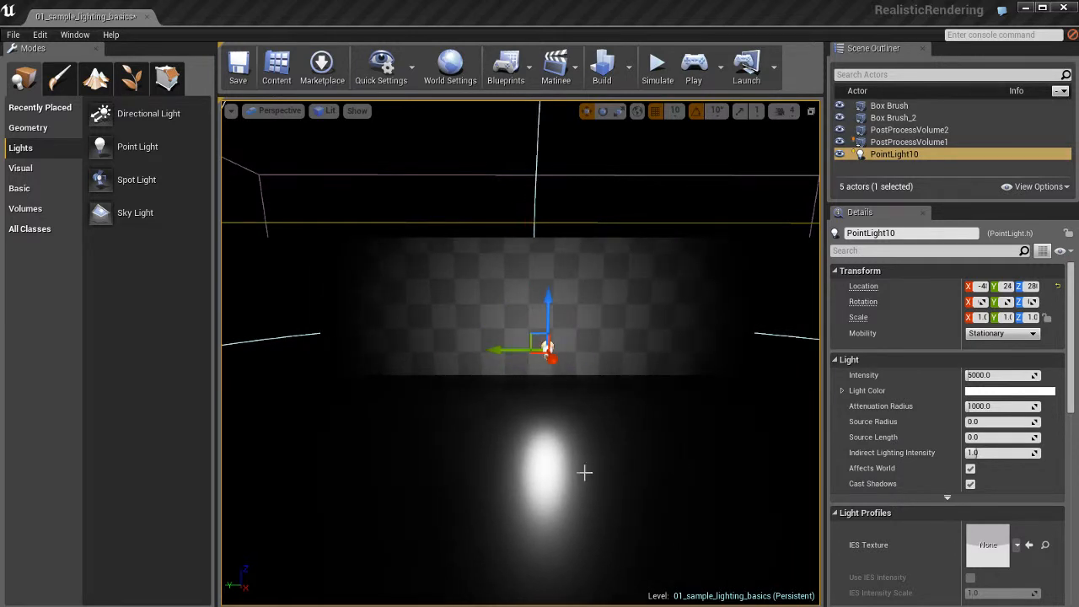
# - Examine the point light's falloff on the wall and floor and its spherical attenuation bounds from several angles and distances
pyautogui.press('f')
pyautogui.keyDown('alt'); pyautogui.moveTo(627, 485); pyautogui.dragTo(568, 468); pyautogui.keyUp('alt')
pyautogui.scroll(-10, 568, 467)
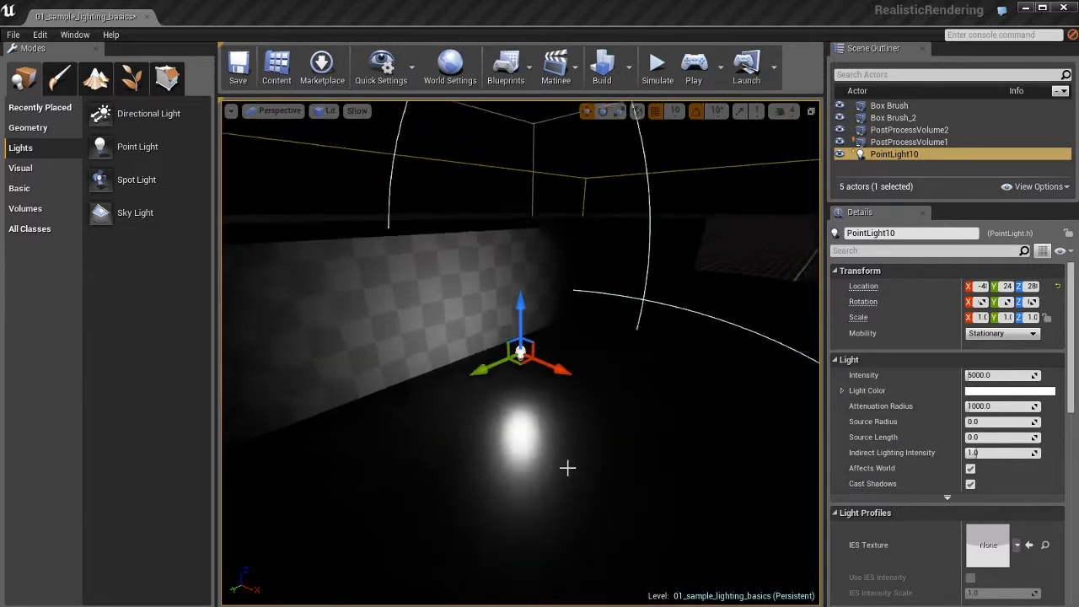
pyautogui.scroll(3, 567, 468)
pyautogui.moveTo(583, 451)
pyautogui.mouseDown(button='right')
pyautogui.moveTo(700, 455)
pyautogui.moveTo(602, 433)
pyautogui.moveTo(593, 461)
pyautogui.mouseUp(button='right')
pyautogui.press('f')
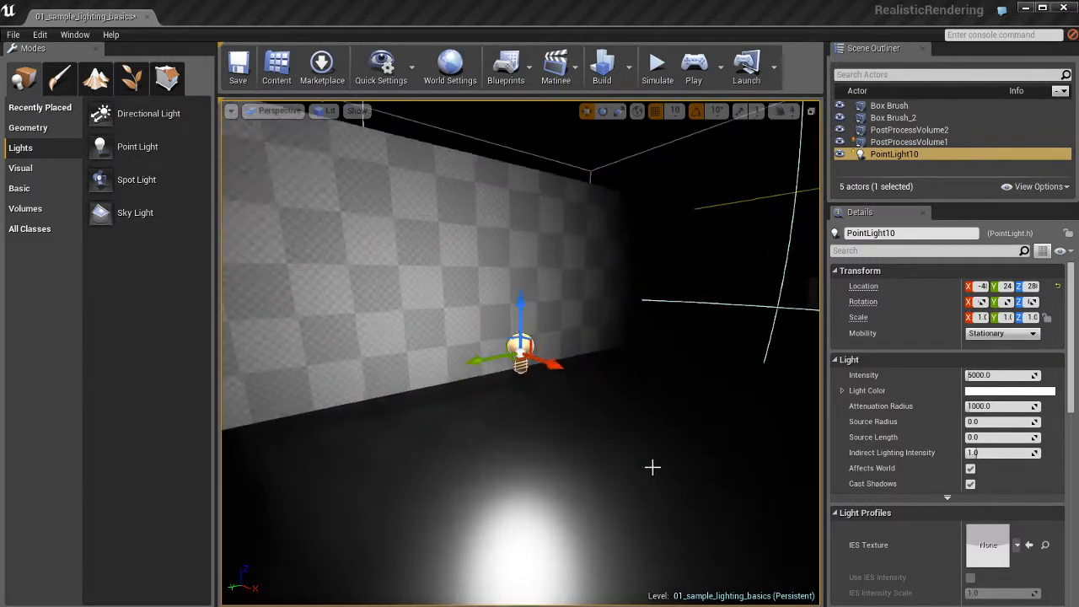
pyautogui.keyDown('alt'); pyautogui.moveTo(654, 466); pyautogui.dragTo(410, 436); pyautogui.keyUp('alt')
pyautogui.keyDown('alt'); pyautogui.moveTo(410, 437); pyautogui.dragTo(199, 400, button='right'); pyautogui.keyUp('alt')
pyautogui.moveTo(654, 466)
pyautogui.keyDown('alt'); pyautogui.mouseDown()
pyautogui.moveTo(636, 461)
pyautogui.moveTo(693, 471)
pyautogui.moveTo(646, 459)
pyautogui.mouseUp(); pyautogui.keyUp('alt')
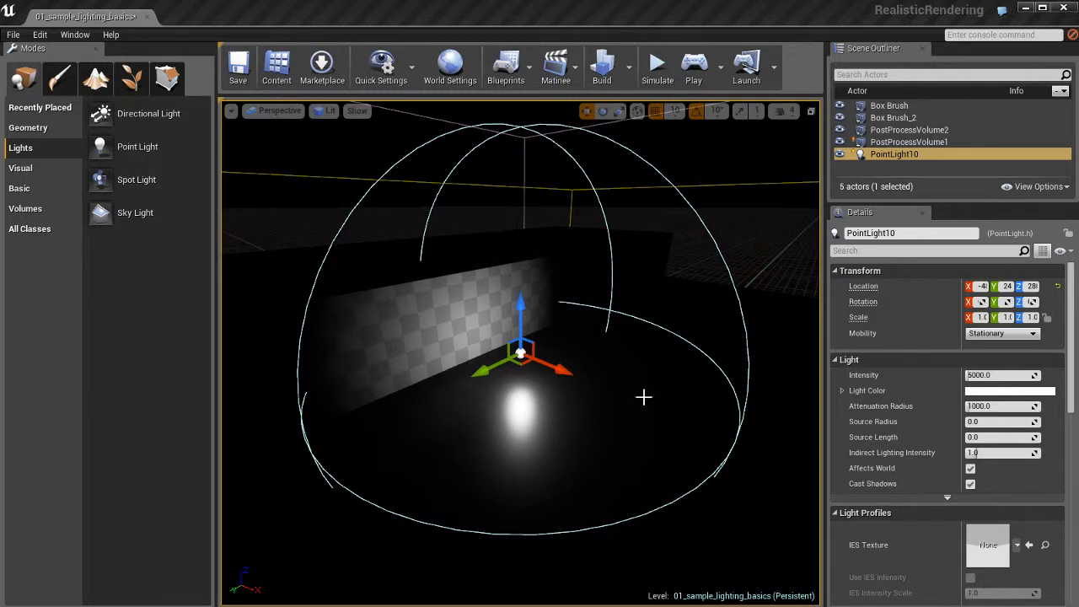
# - Scale the point light's attenuation radius to about 899 and raise its intensity to about 33628
pyautogui.press('r')
pyautogui.moveTo(695, 403)
pyautogui.keyDown('ctrl'); pyautogui.mouseDown()
pyautogui.moveTo(518, 399)
pyautogui.moveTo(692, 402)
pyautogui.mouseUp(); pyautogui.keyUp('ctrl')
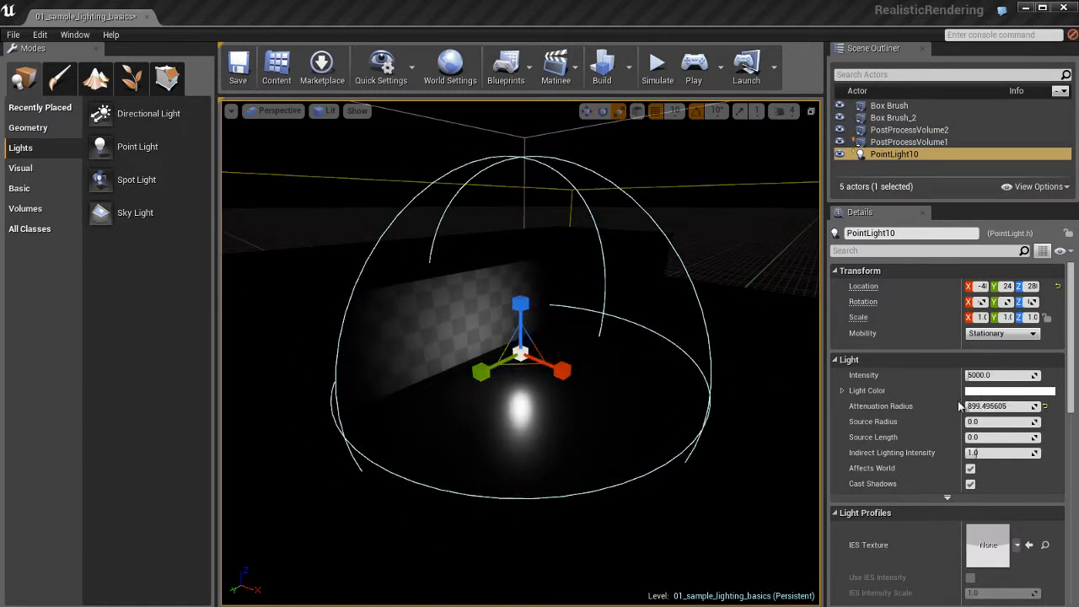
pyautogui.moveTo(980, 375); pyautogui.dragTo(998, 375)
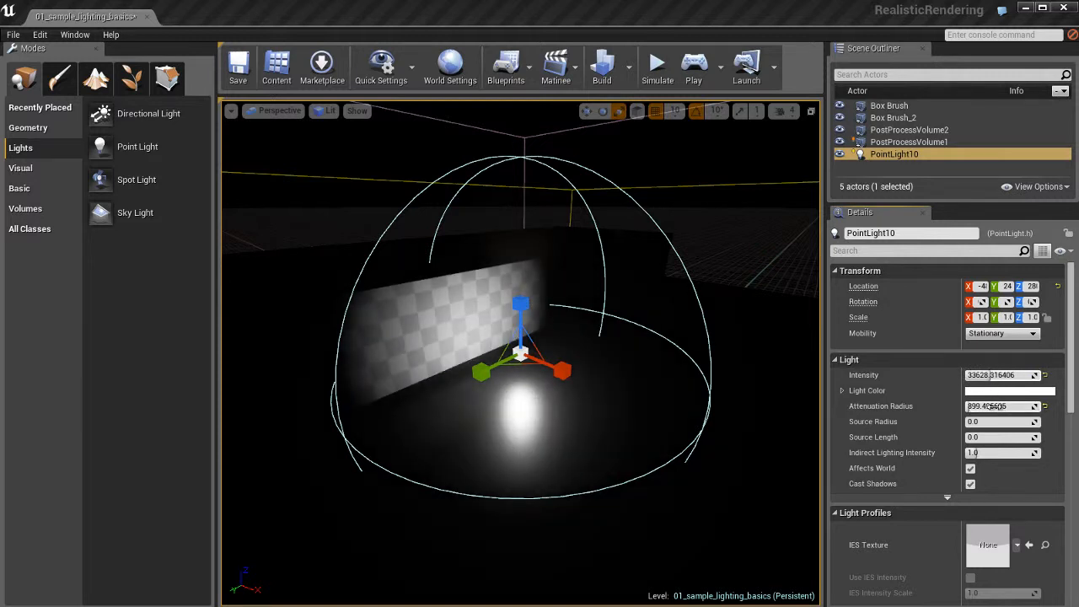
# - Tint the point light's light color a pale peach
pyautogui.click(1001, 392)
pyautogui.click(898, 456)
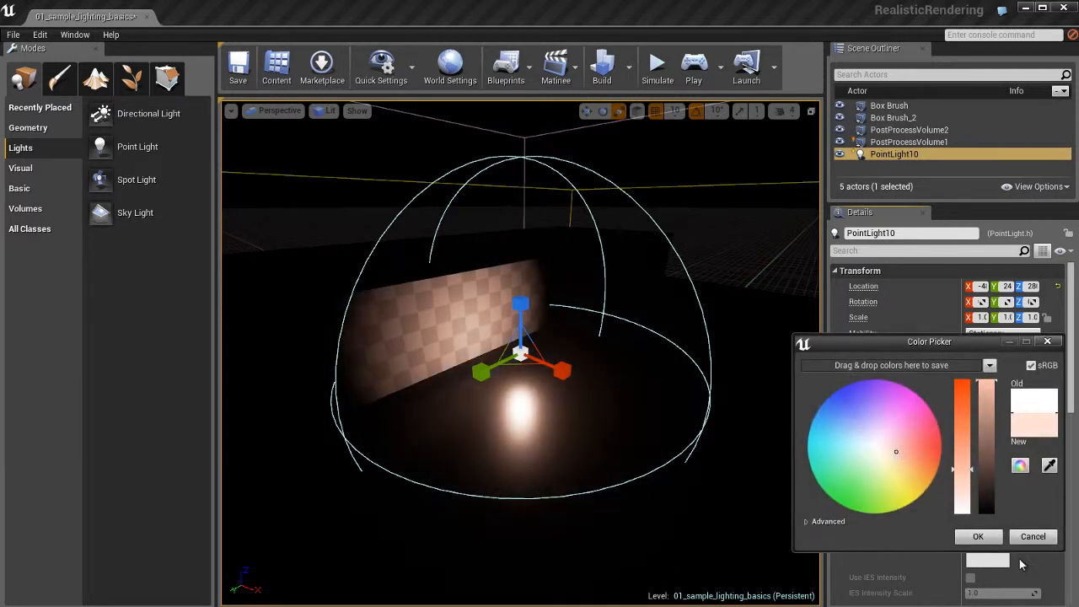
pyautogui.click(985, 536)
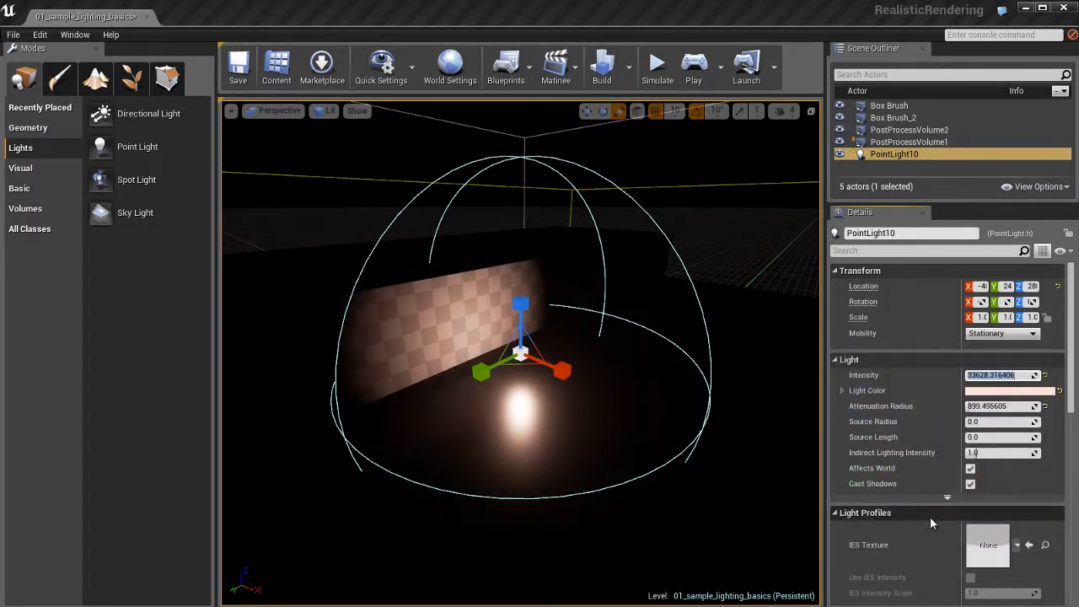